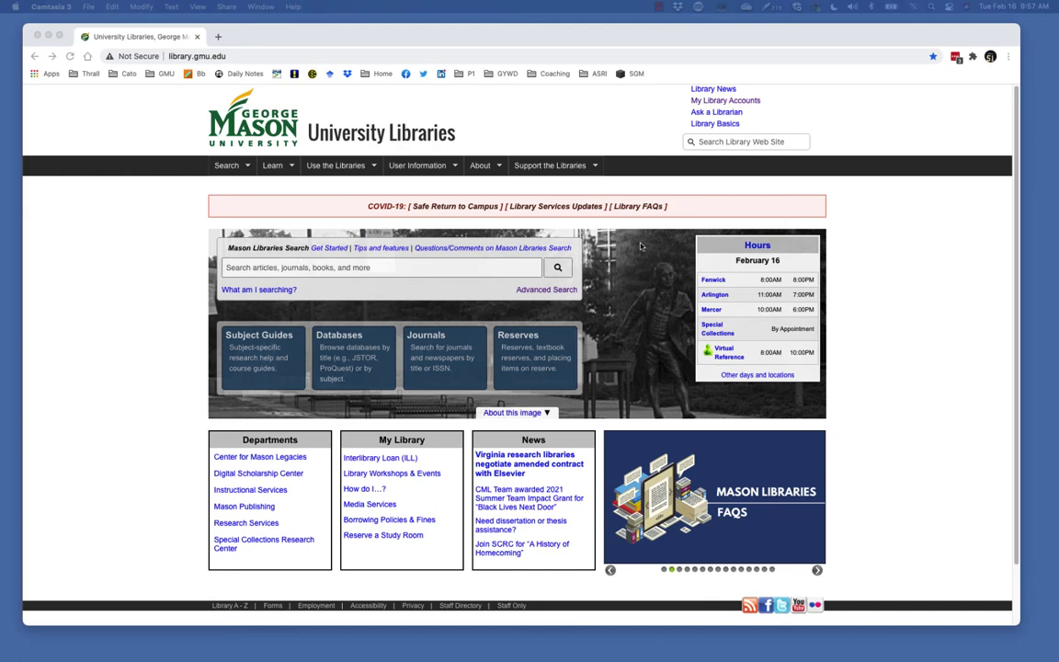
In Chrome, go to the My Library Accounts page of the George Mason University Libraries site
click(750, 111)
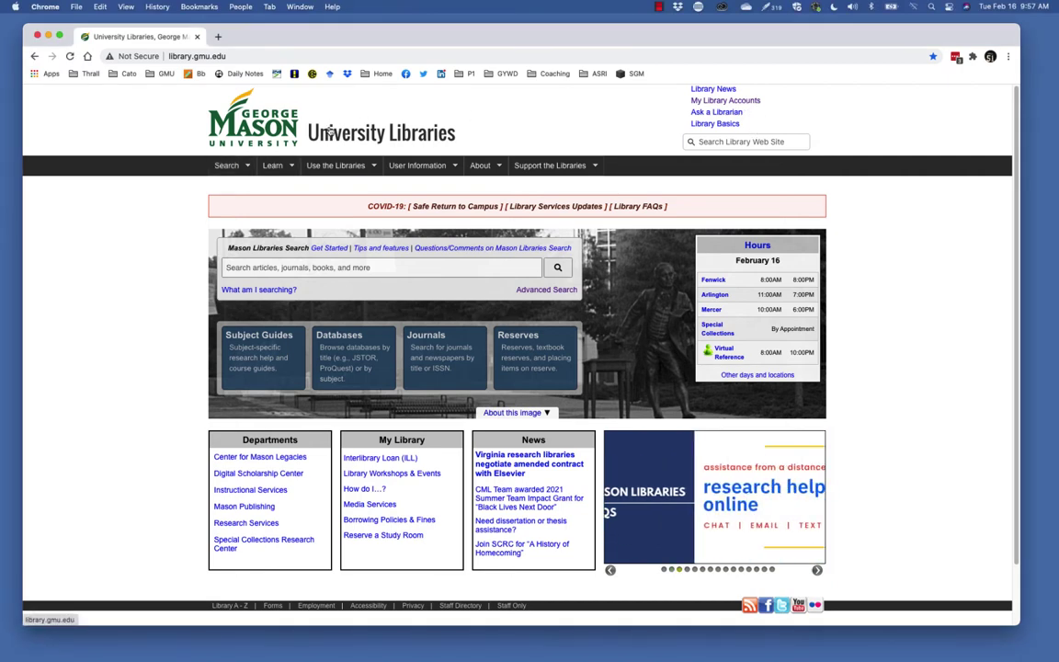
click(714, 102)
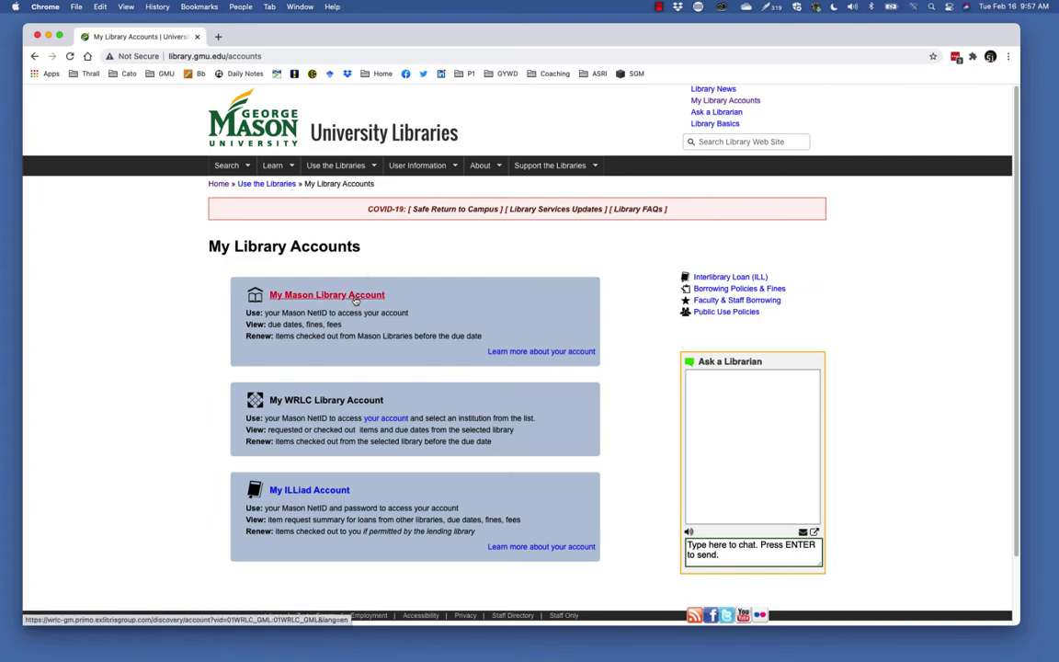
Sign in to My Mason Library Account through the CAS NetID login and approve a Duo push
click(324, 295)
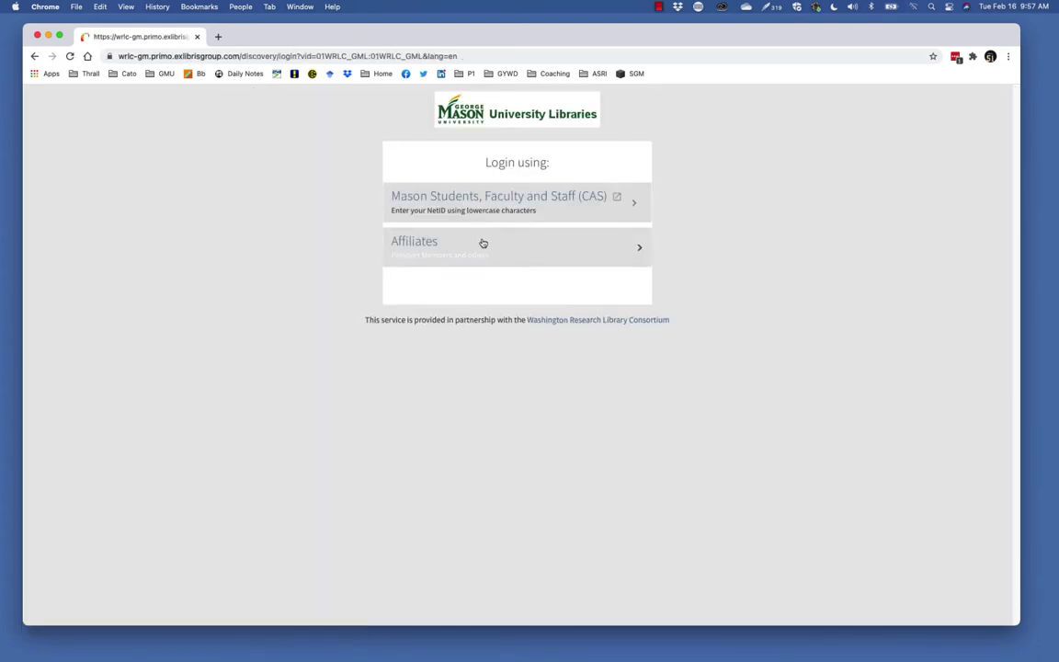
click(501, 199)
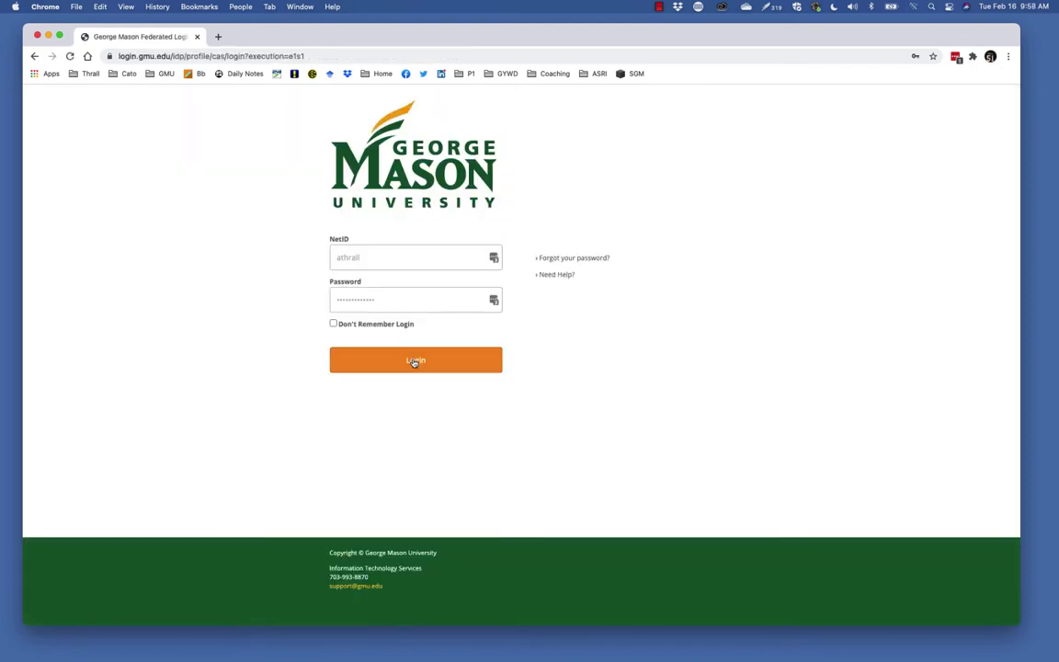
click(414, 361)
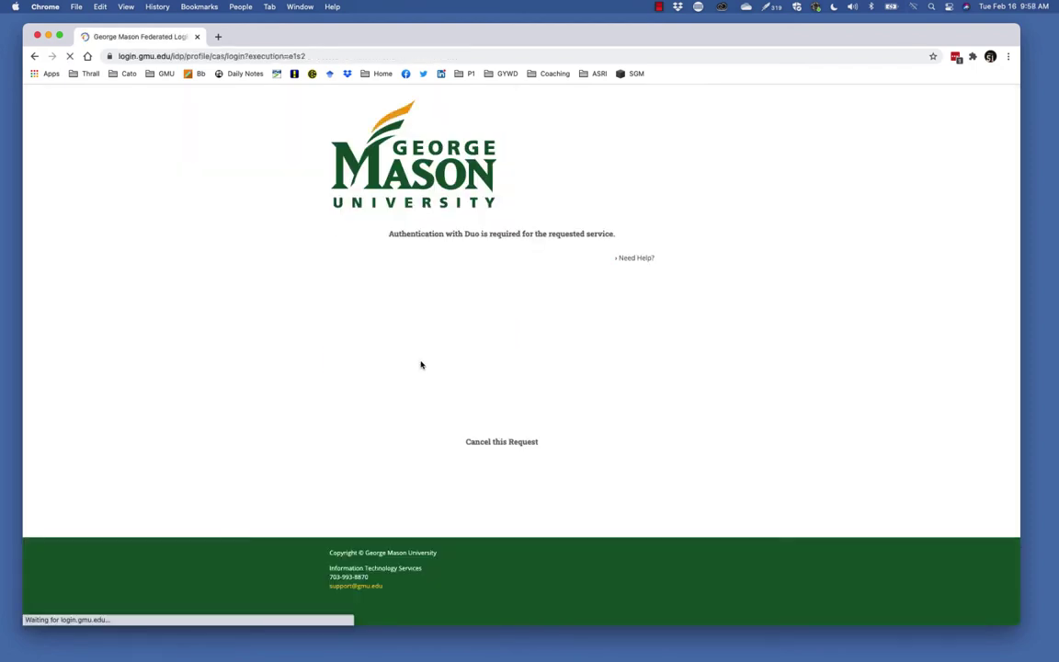
click(499, 322)
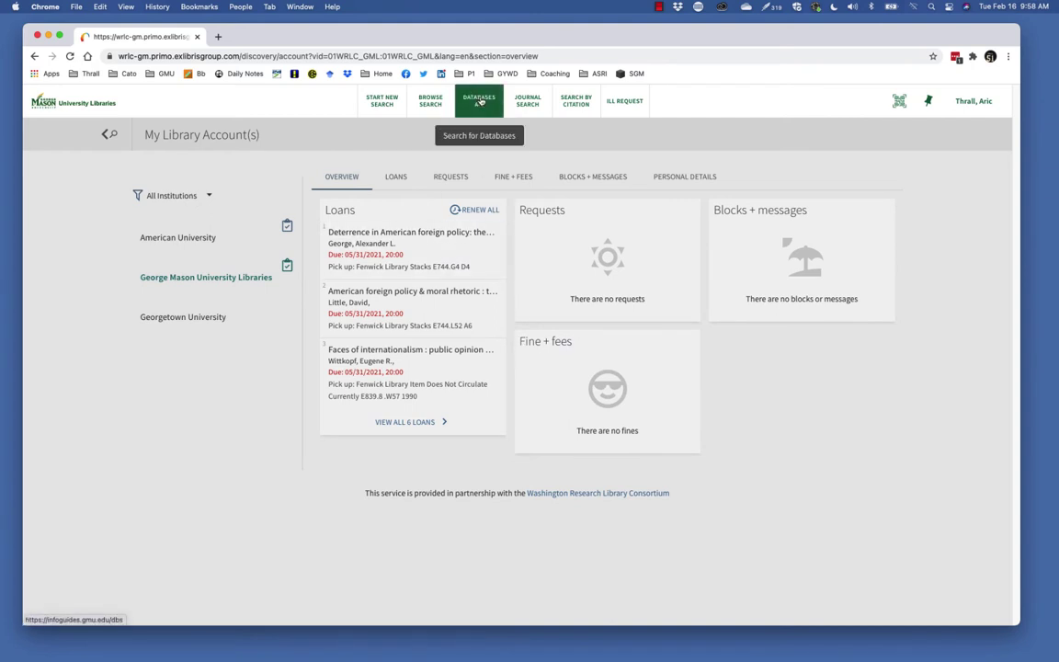
Open Factiva from the letter F section of the library's A–Z databases list
click(480, 102)
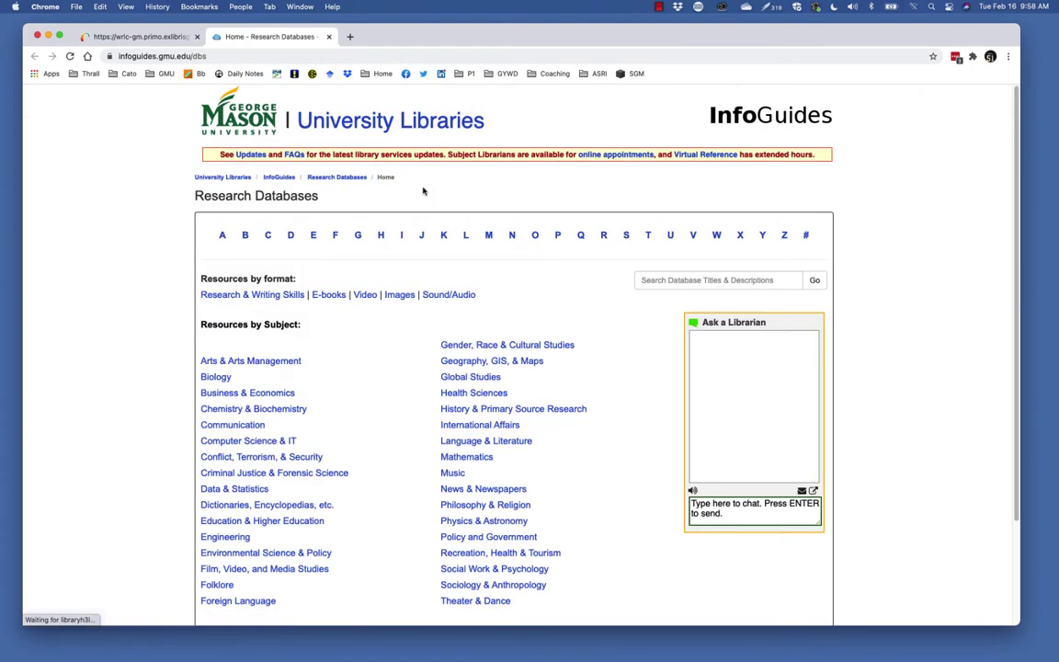
click(337, 237)
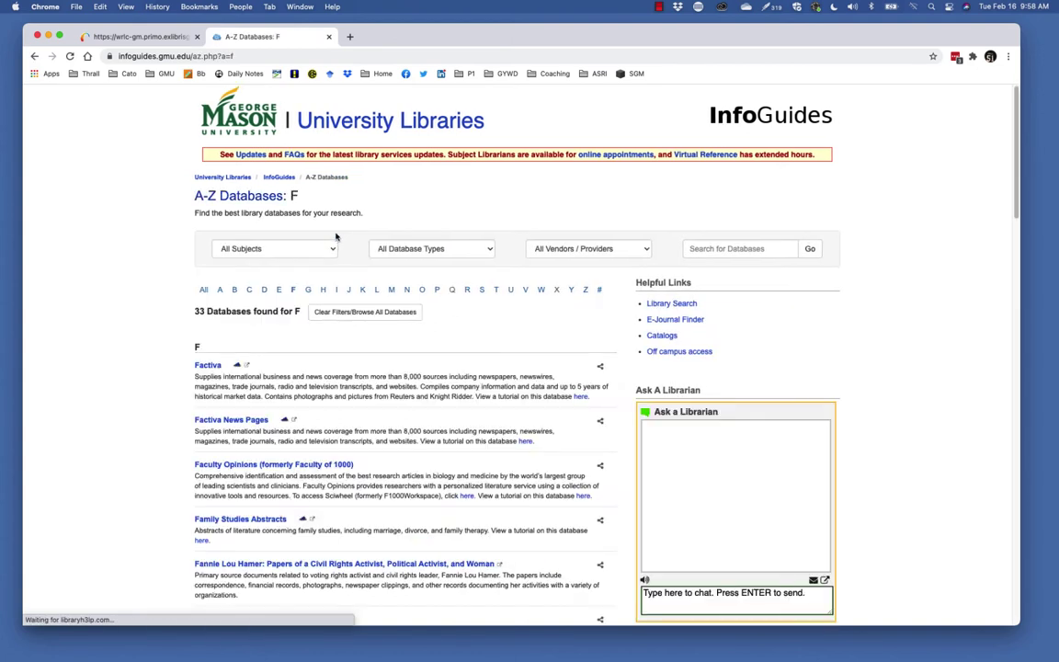
click(208, 366)
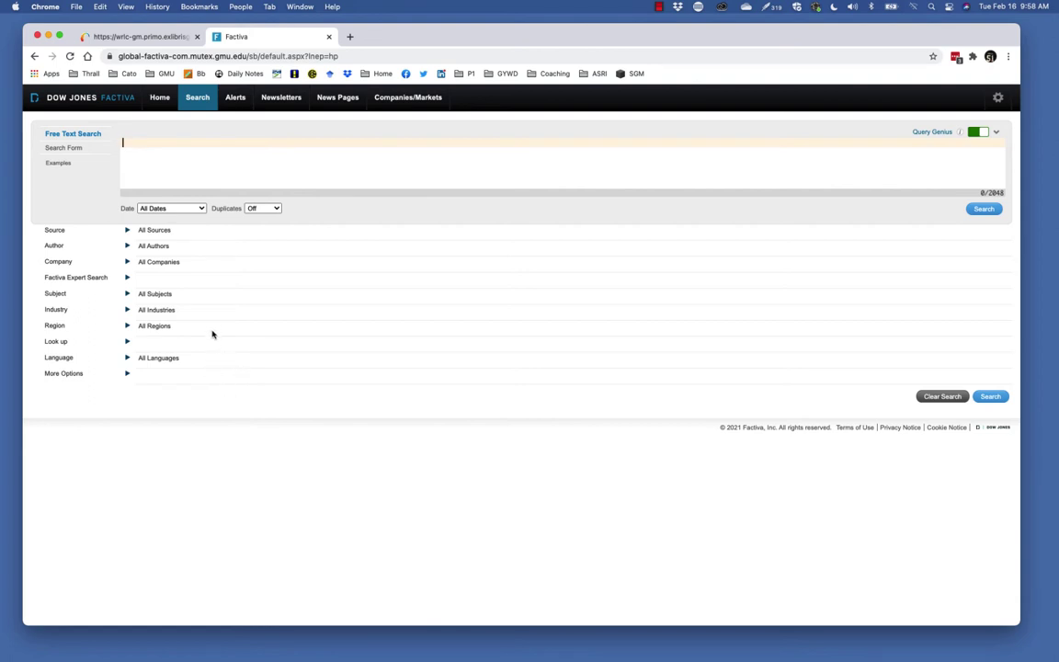
Set a custom search date range from 05/26/2020 to 05/31/2020
click(202, 210)
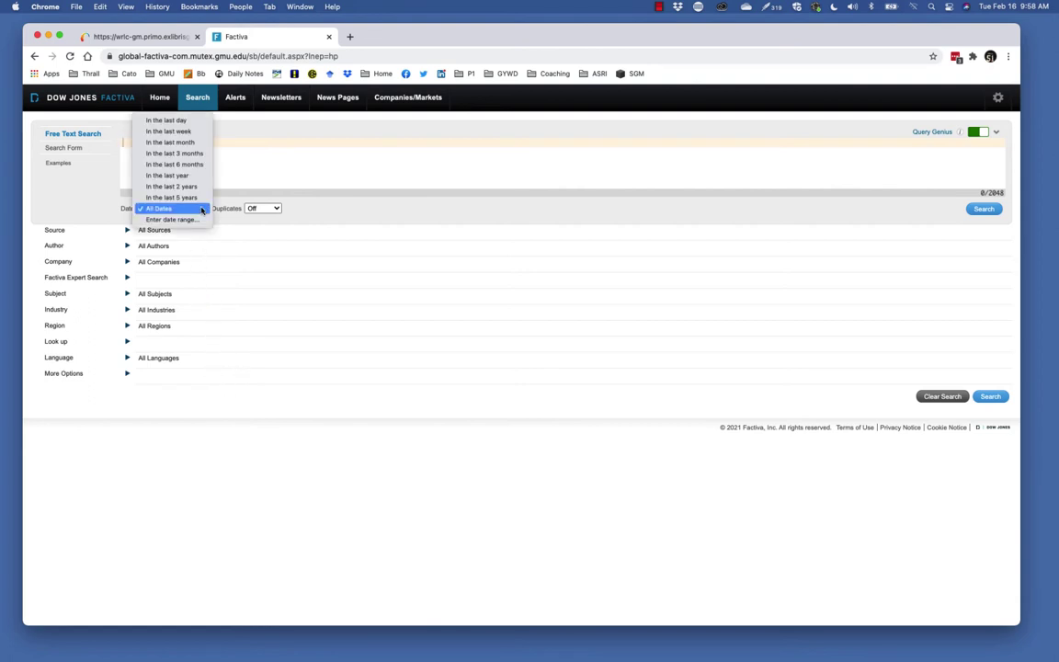
click(196, 221)
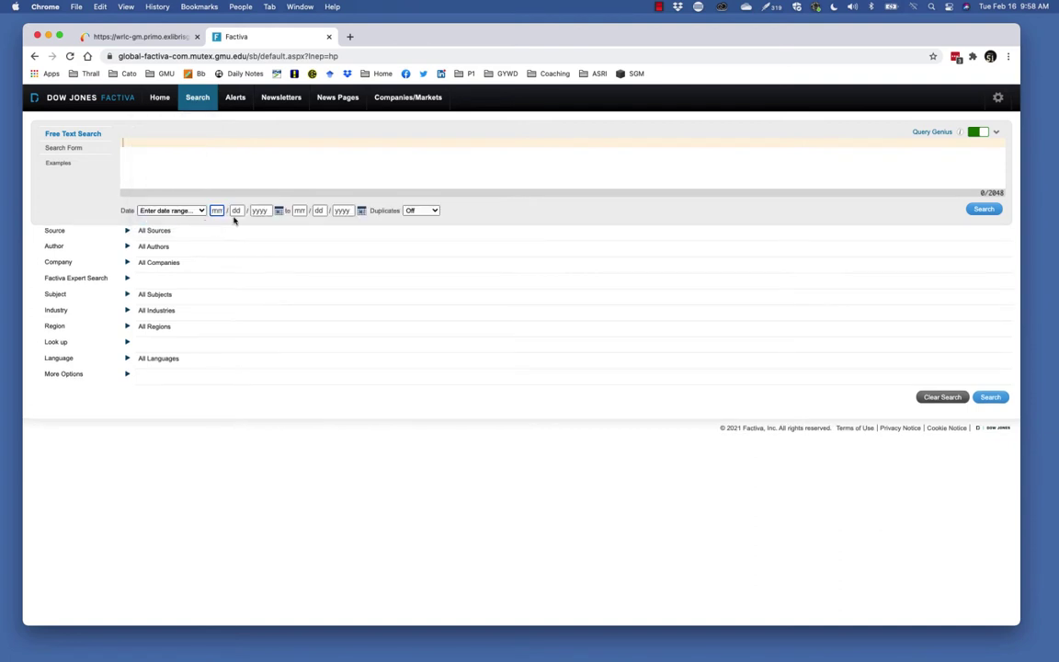
text(05 / 26 / 2020)
key(Tab)
text(05)
key(Tab)
key(Tab)
text(2020)
Under Source, browse By Type and choose Newspapers: Top US newspapers from Newspapers: All
click(128, 233)
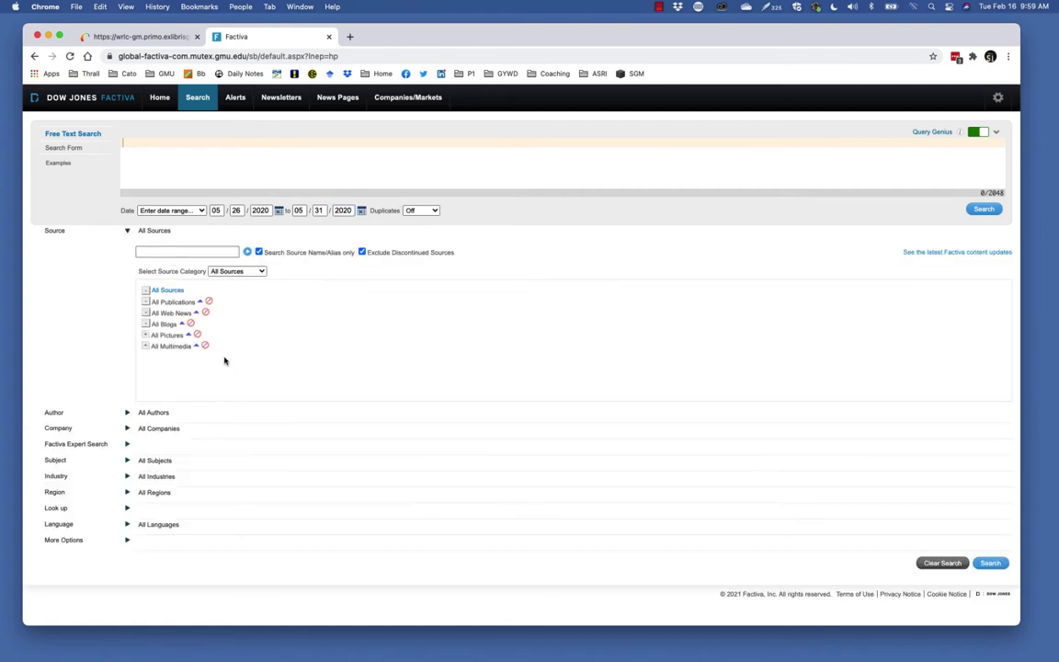
click(262, 272)
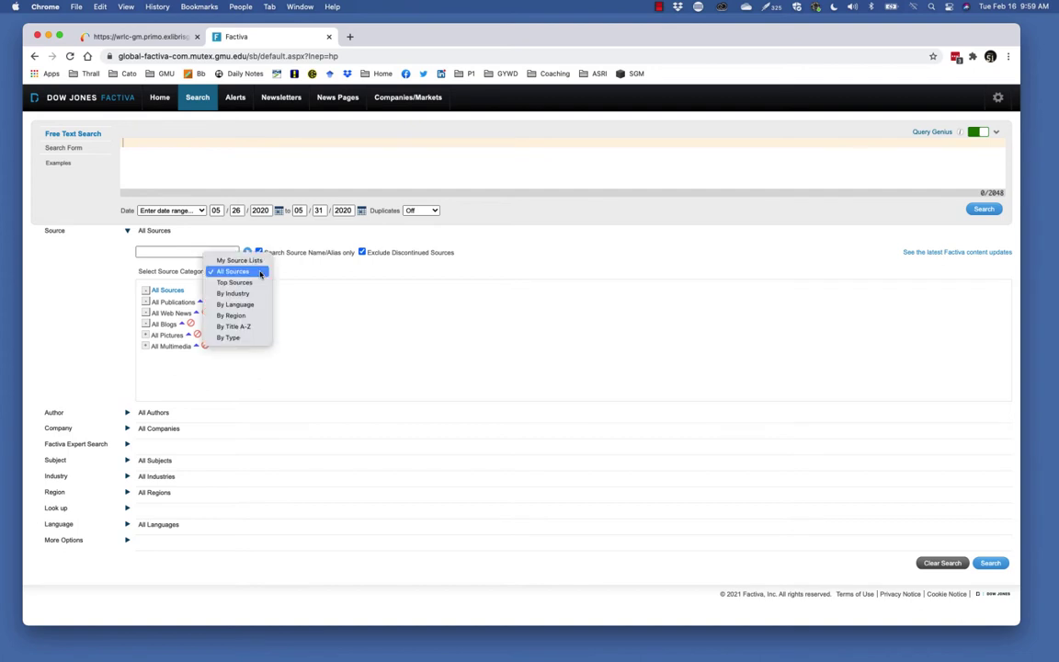
click(244, 339)
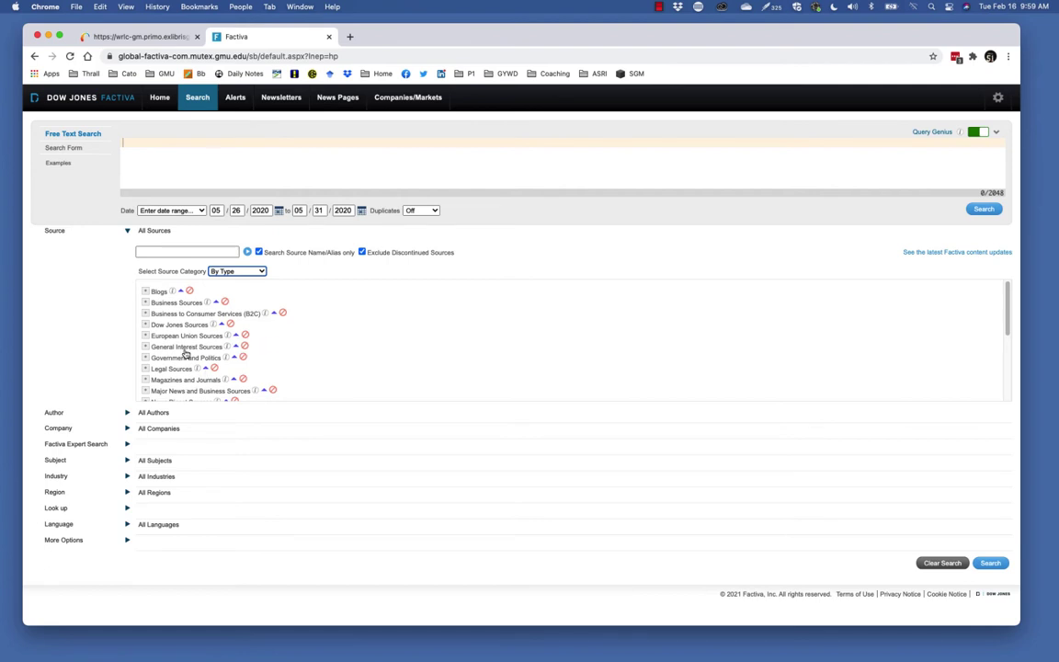
scroll(187, 356, down, 1)
scroll(188, 362, down, 5)
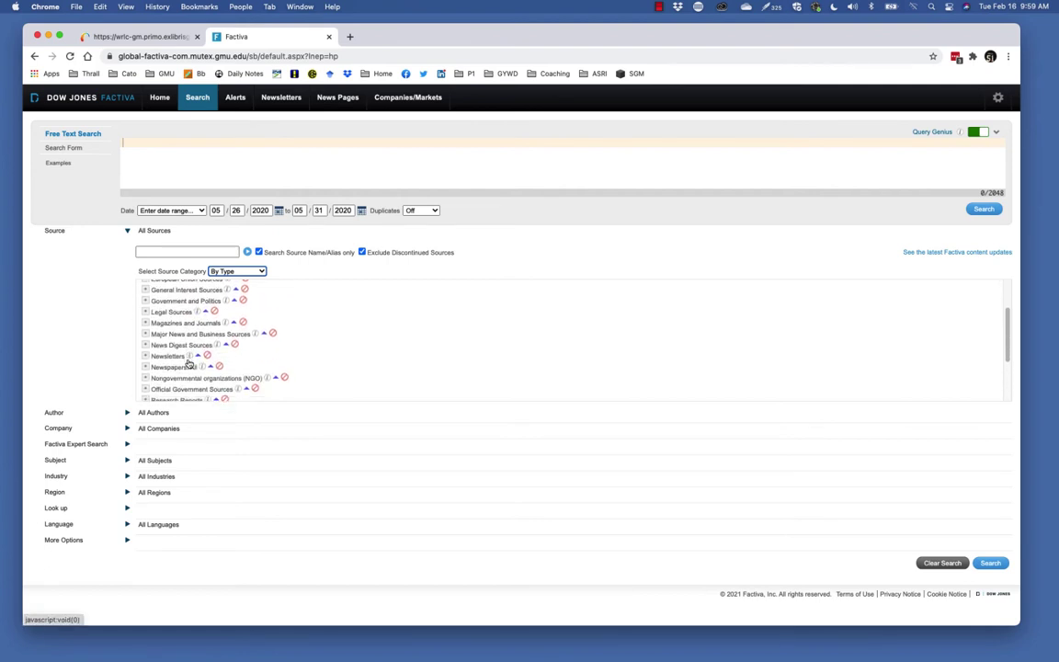
scroll(188, 361, down, 3)
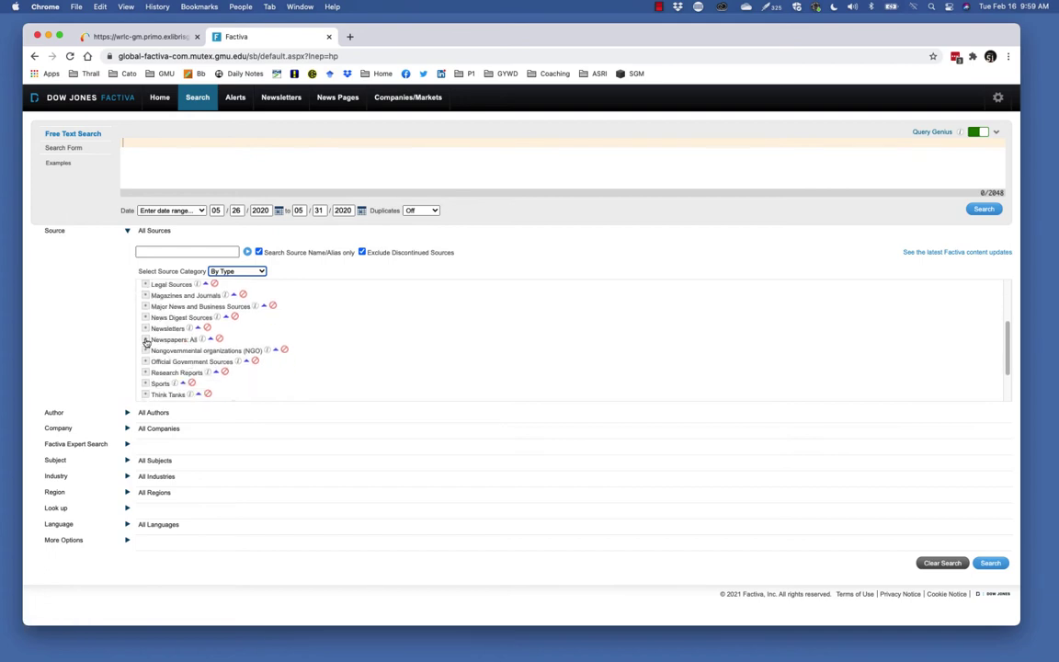
click(145, 341)
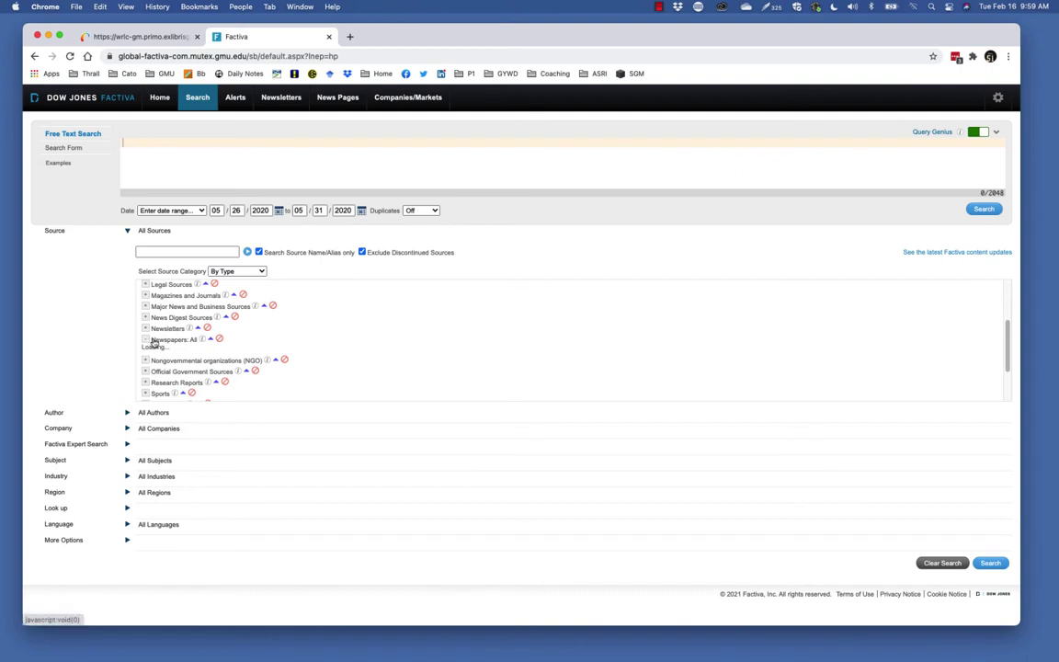
scroll(188, 348, down, 2)
scroll(188, 349, down, 7)
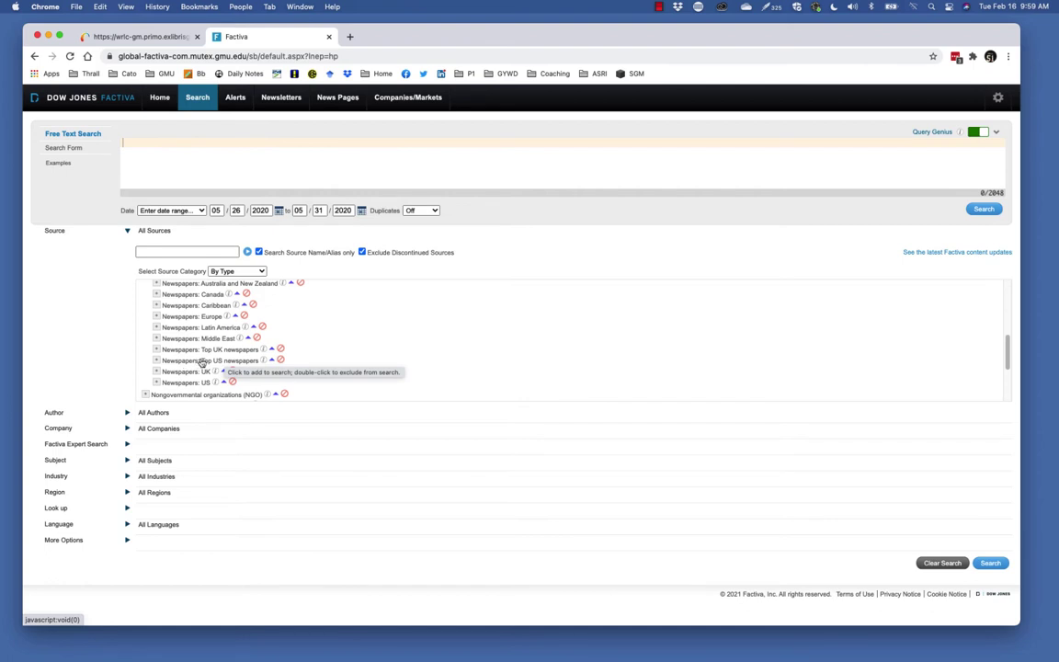
click(204, 362)
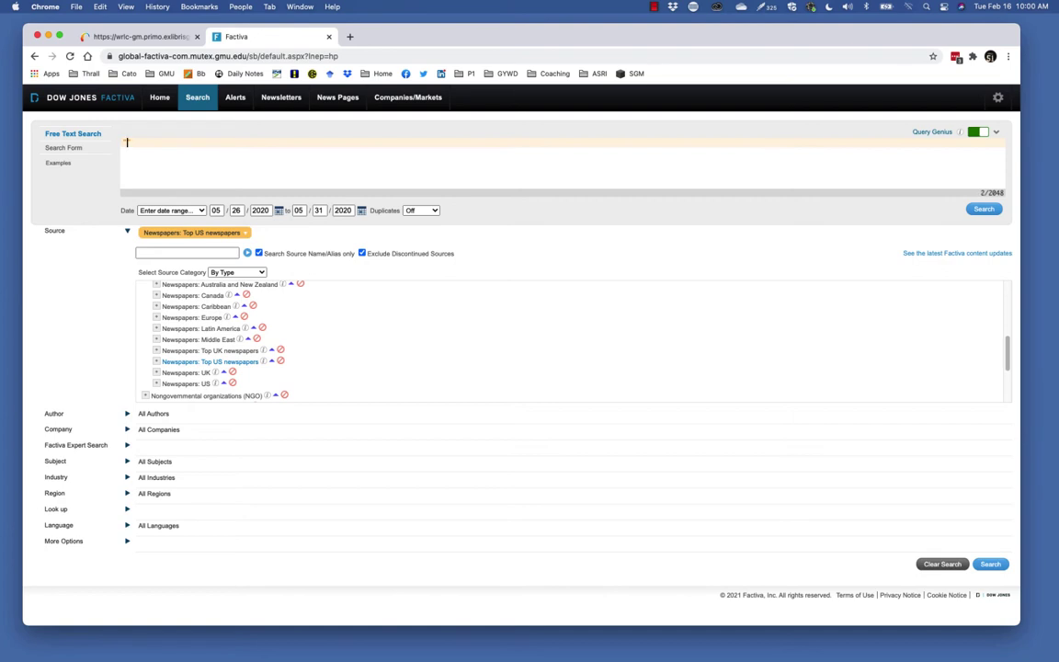
Search for "george floyd" and protest in the Free Text Search box
text("george floyd")
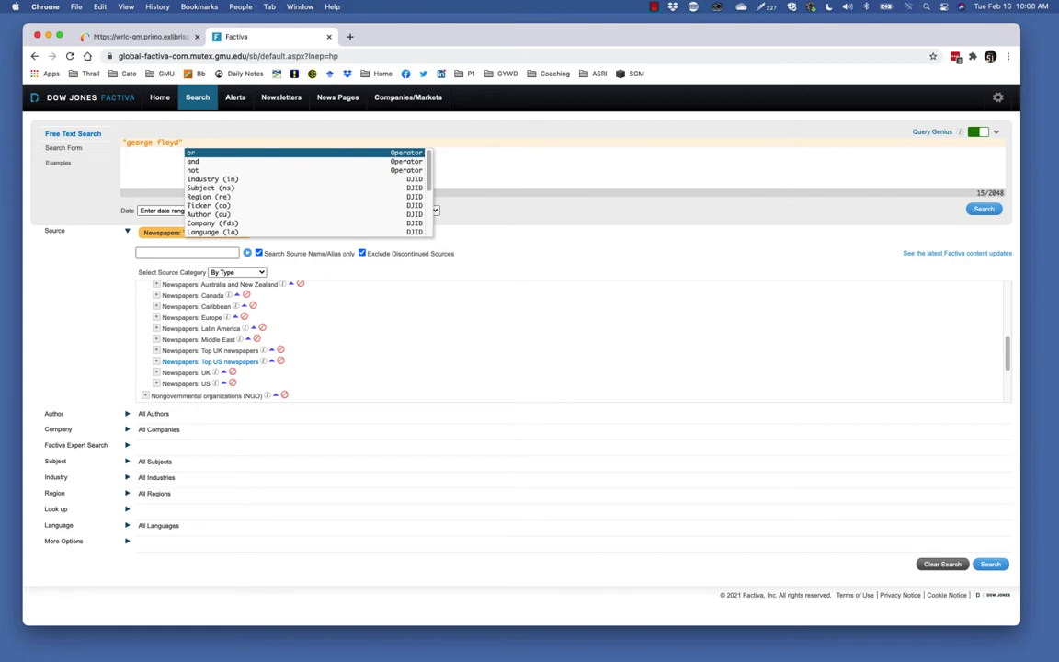
text(and protest)
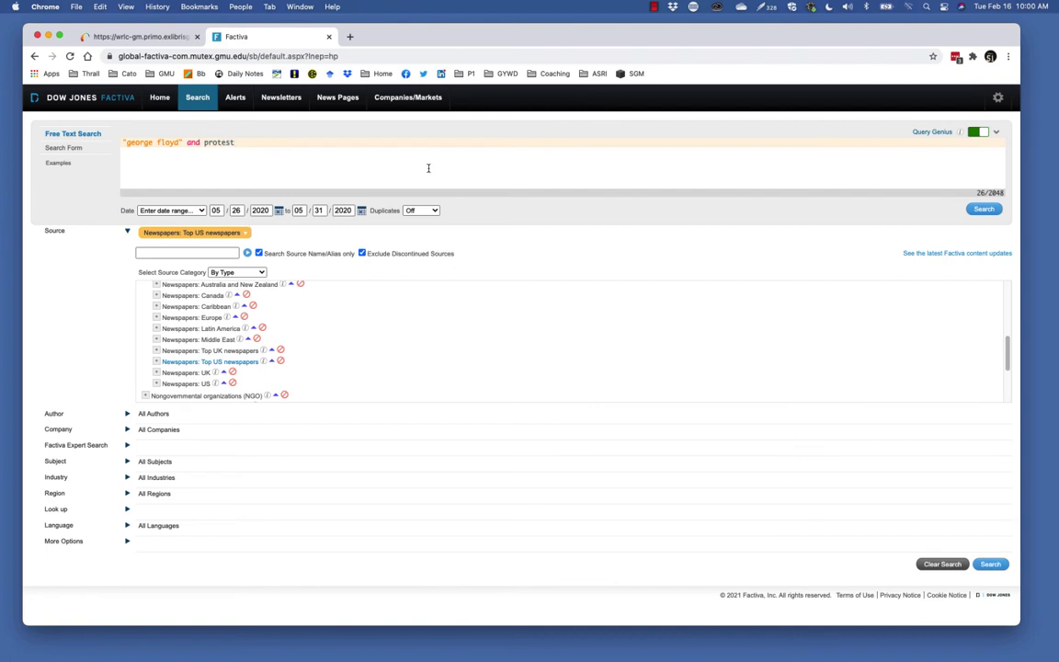
click(983, 209)
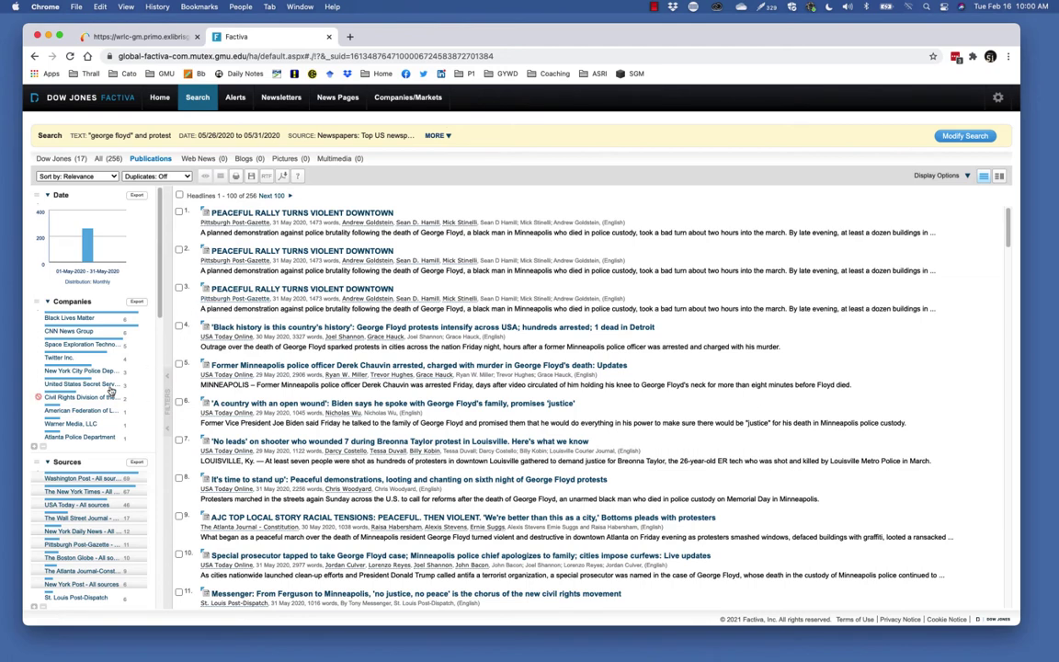
Scroll down through the 256 result headlines and back up near the top
scroll(93, 380, down, 2)
scroll(93, 379, down, 3)
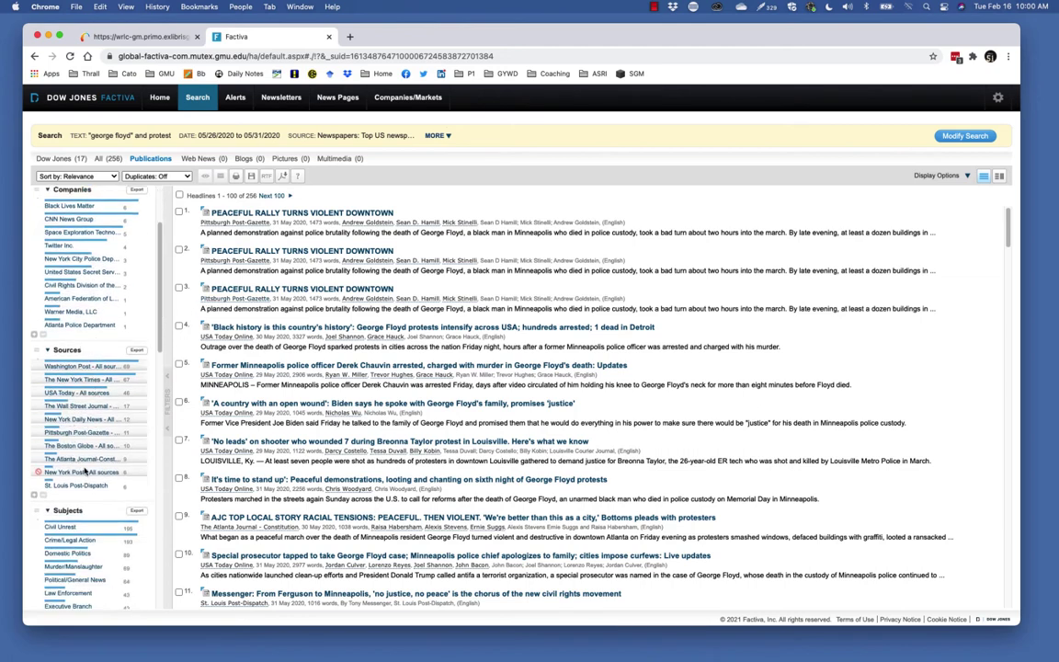
scroll(89, 468, down, 5)
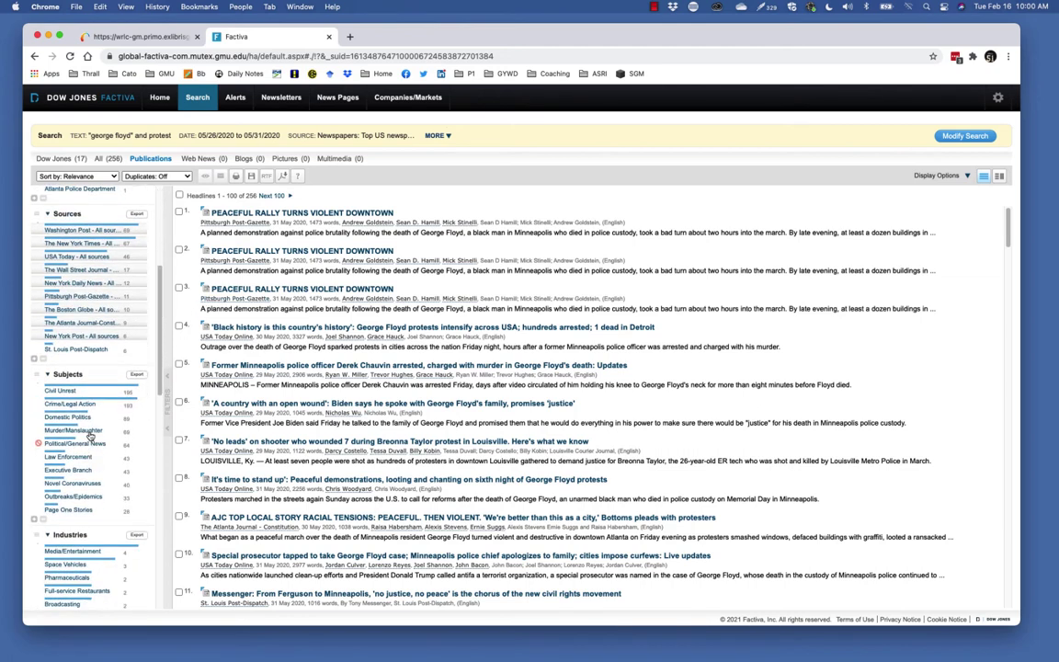
scroll(100, 448, down, 2)
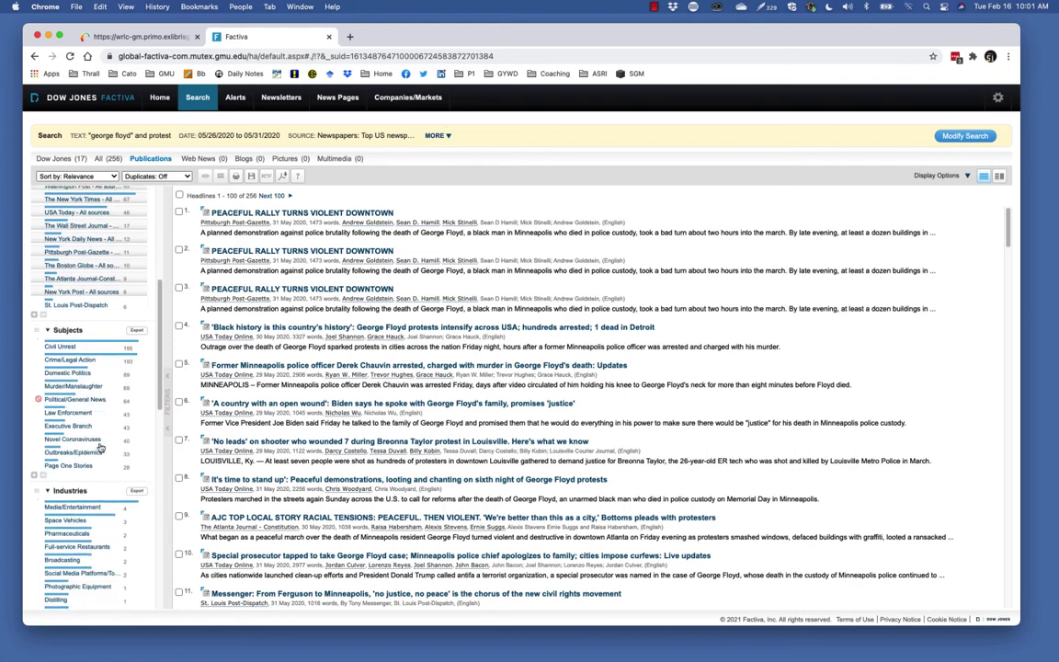
scroll(100, 448, down, 3)
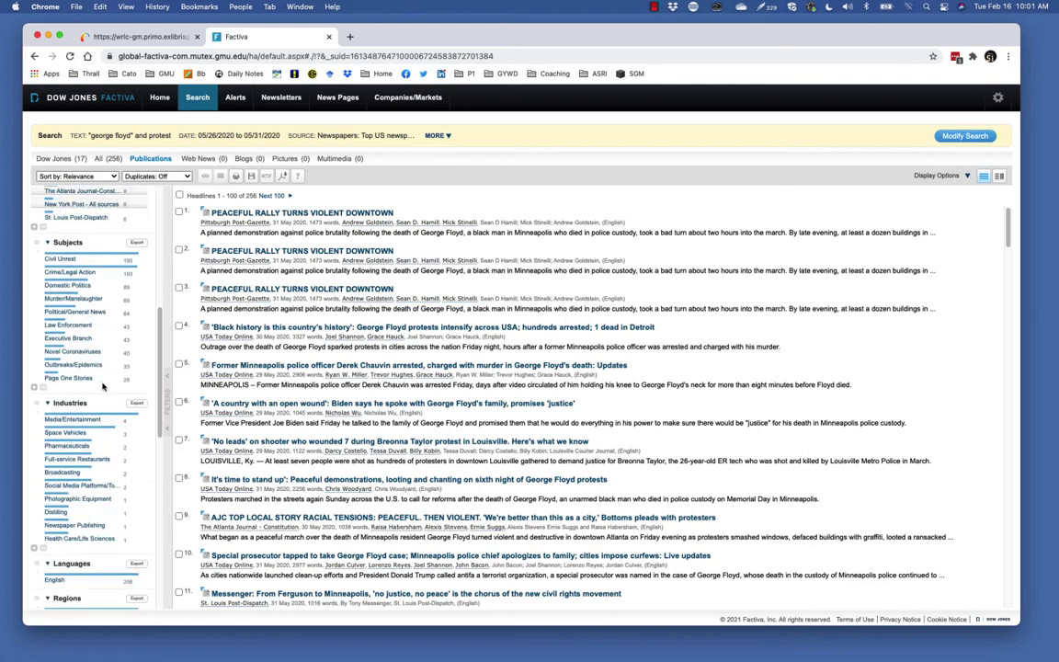
scroll(97, 377, down, 3)
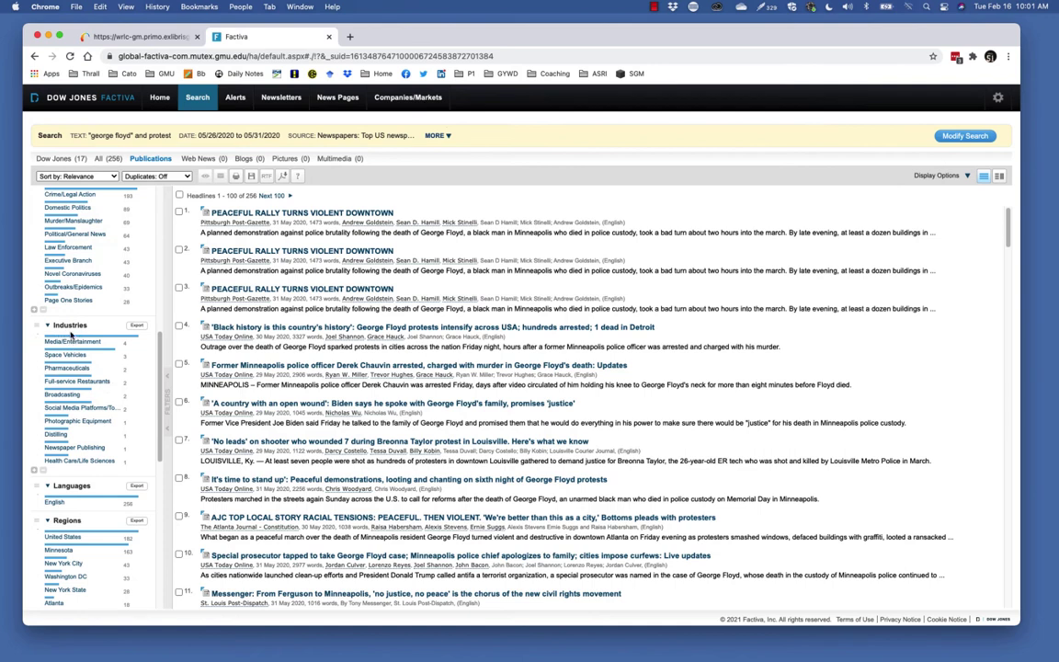
scroll(92, 404, down, 4)
scroll(101, 423, down, 10)
scroll(127, 460, down, 4)
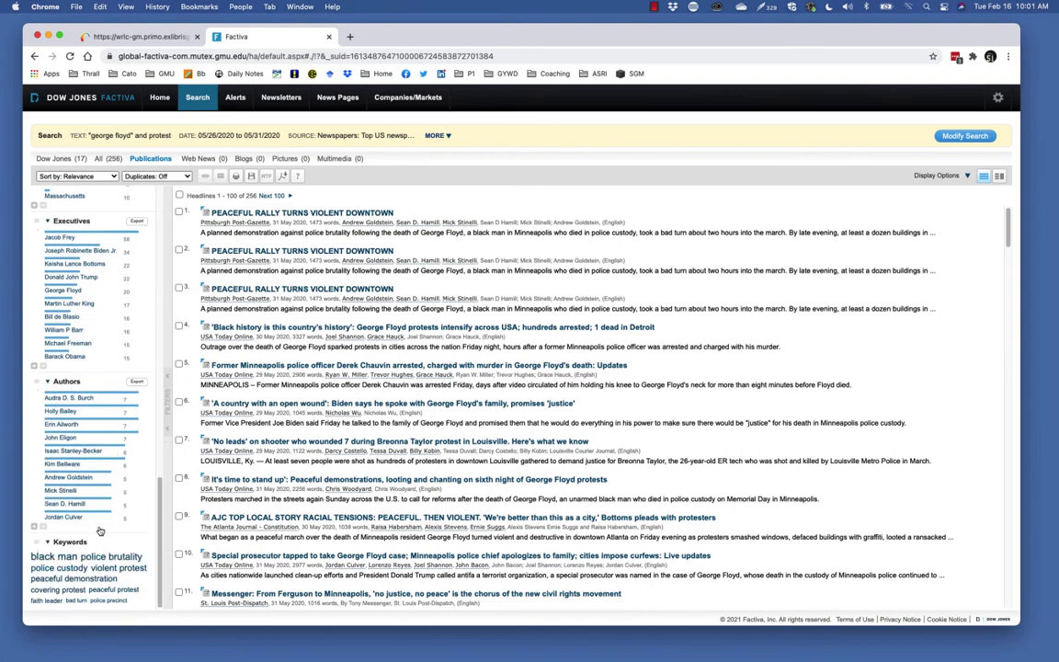
scroll(92, 414, up, 13)
scroll(95, 430, up, 20)
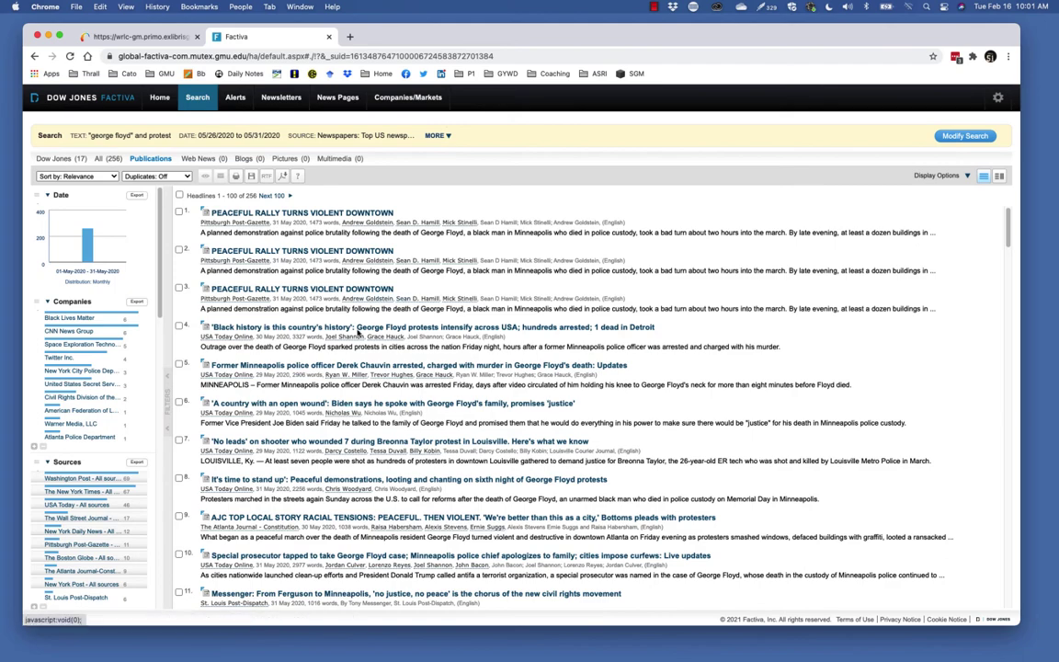
Open the fourth article, a USA Today piece, and scroll through, select, then deselect its text
click(359, 332)
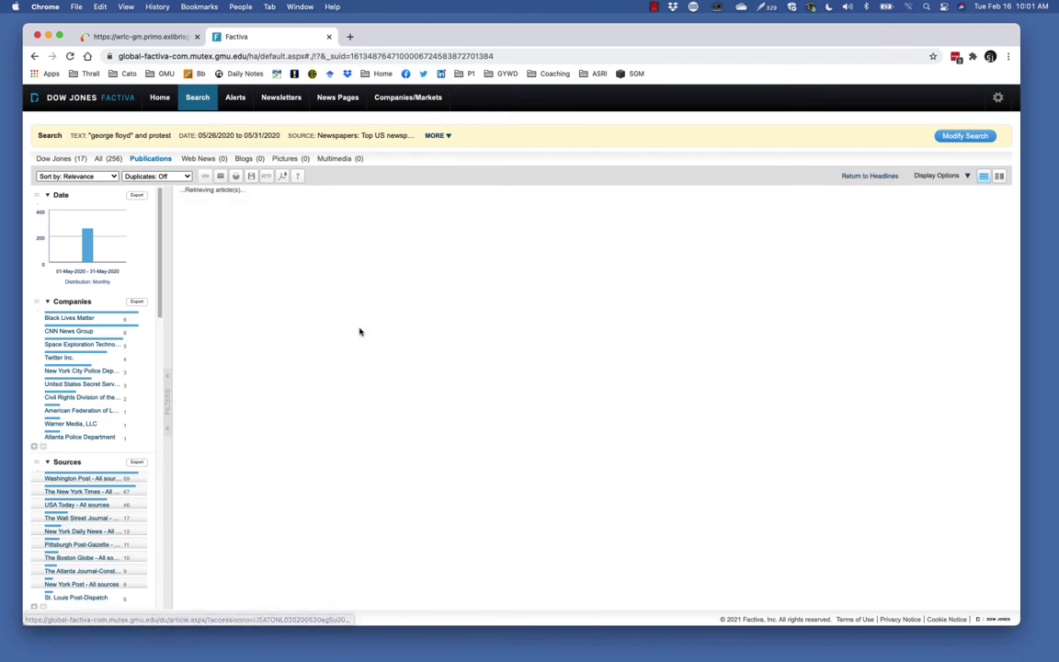
scroll(410, 407, down, 3)
scroll(410, 408, down, 10)
scroll(412, 410, up, 15)
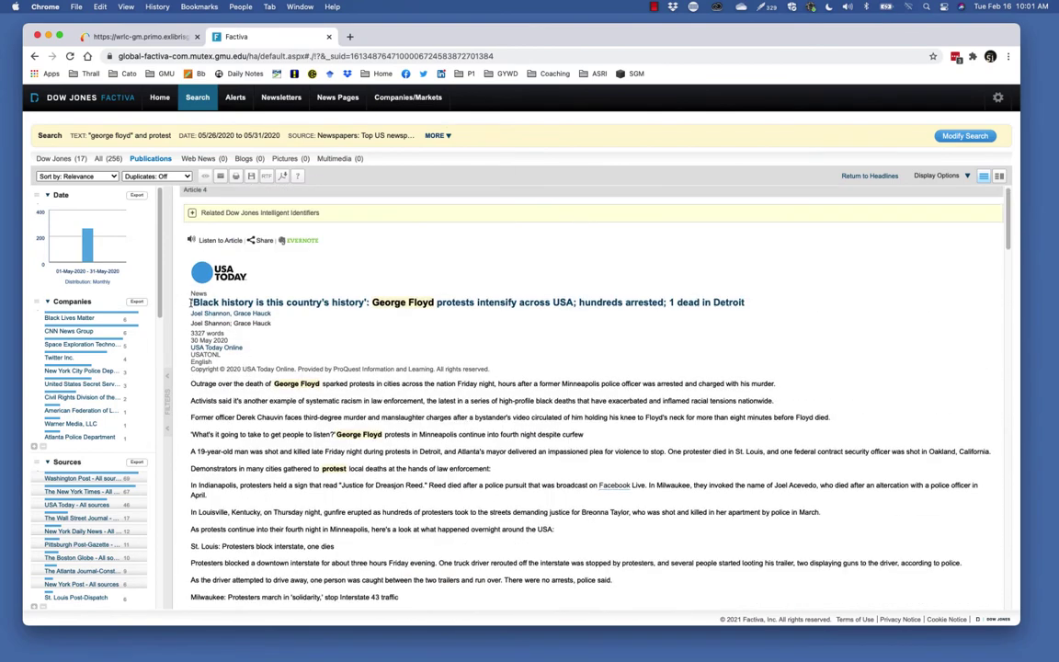
drag(172, 272, 475, 515)
scroll(478, 460, up, 15)
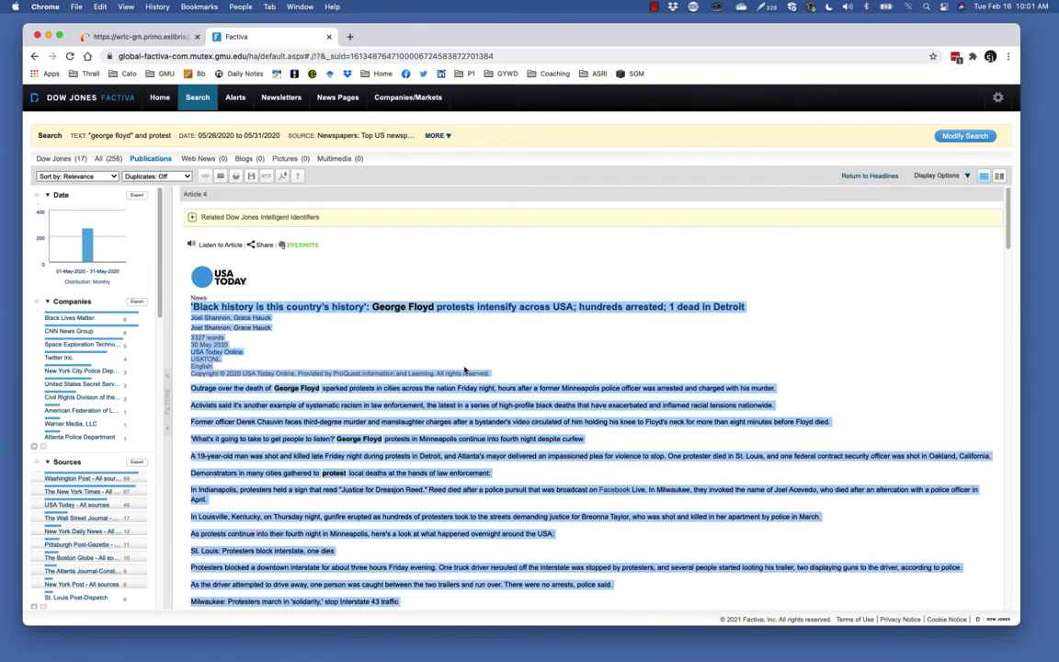
drag(456, 368, 448, 360)
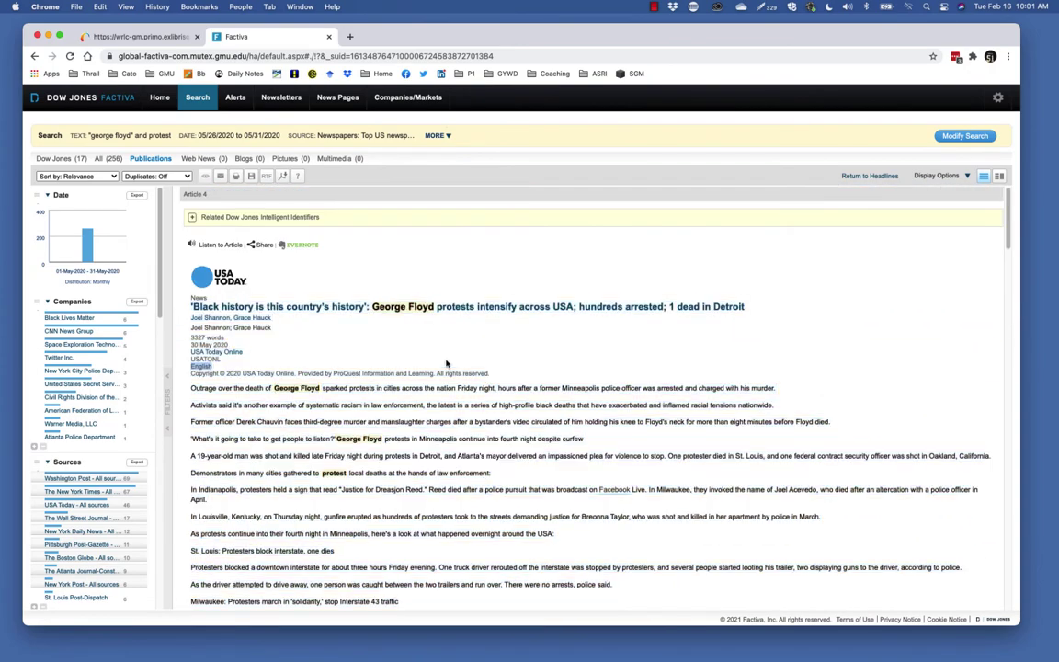
Modify the search, delete ' and protest' from the query, and rerun it for 574 results
click(970, 137)
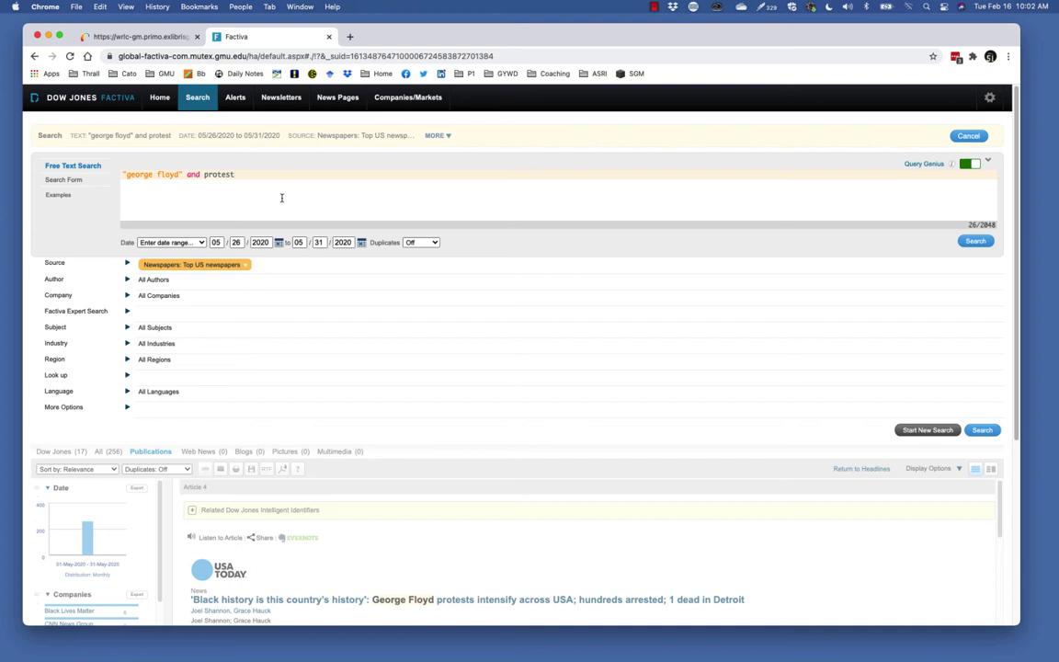
key(BackSpace)
key(BackSpace)
key(BackSpace)
key(BackSpace)
key(BackSpace)
key(BackSpace)
key(BackSpace)
key(BackSpace)
key(BackSpace)
key(BackSpace)
key(BackSpace)
key(BackSpace)
click(977, 240)
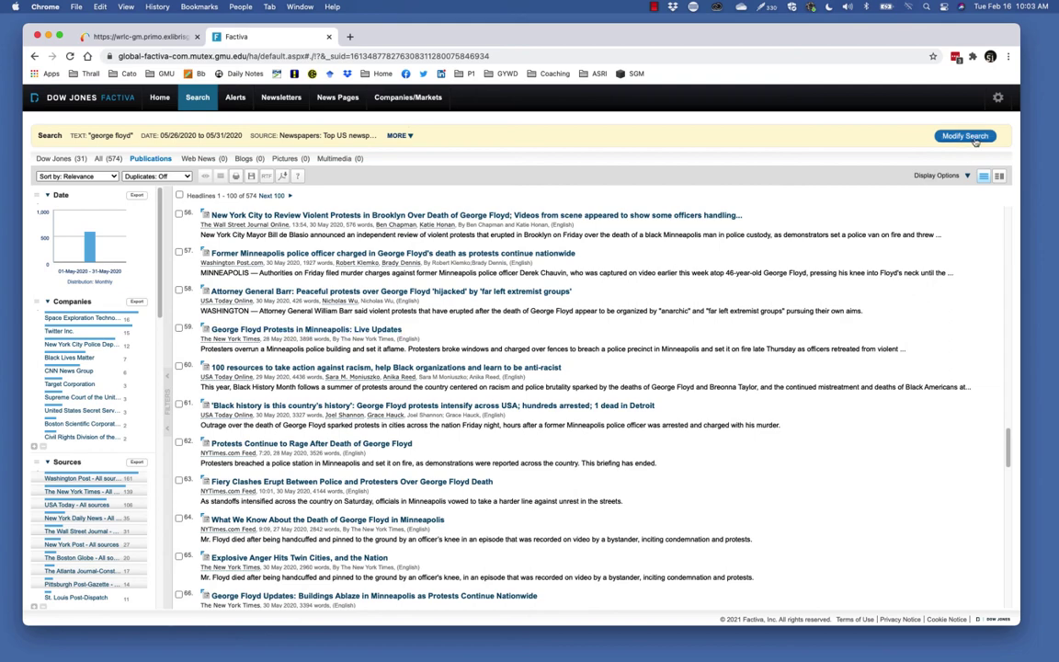
Modify the search, append 'and justice' after "george floyd", and rerun it
click(965, 136)
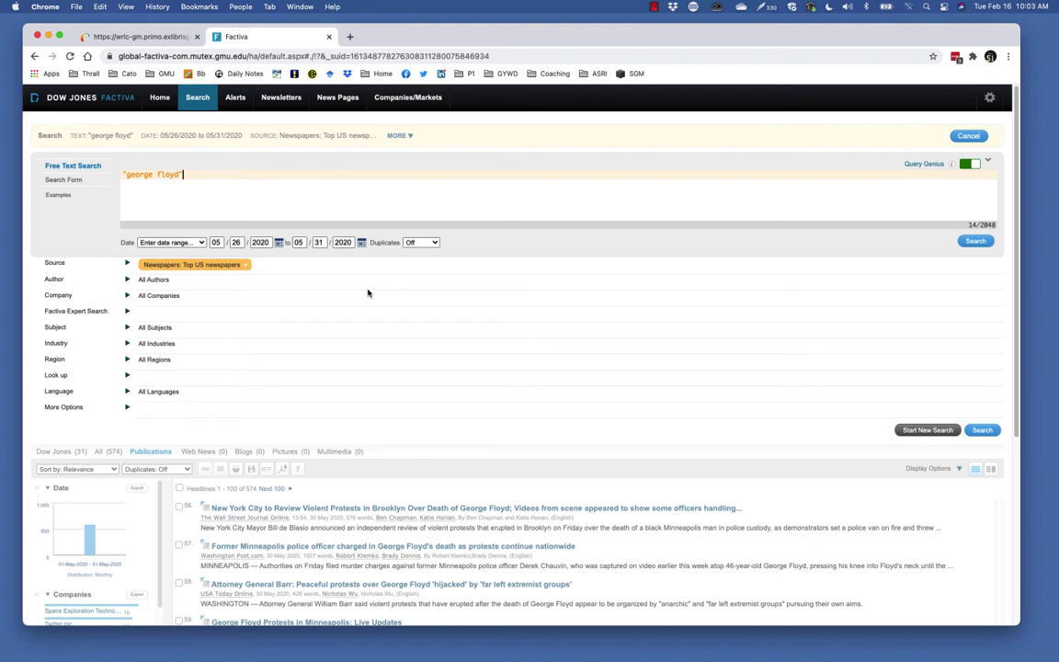
text(and justice)
key(Return)
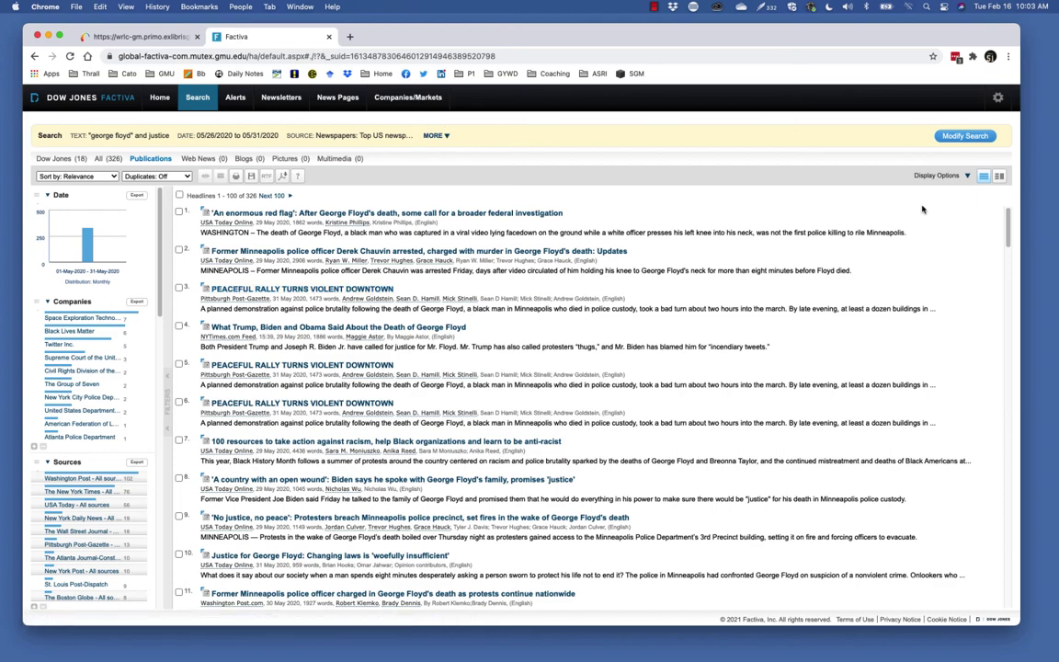
Replace 'justice' with violen* in the query and rerun the search, returning 360 results
click(965, 137)
key(shift+Left)
key(shift+Left)
key(shift+Left)
key(shift+Left)
key(shift+Left)
key(shift+Left)
key(shift+Left)
text(violen)
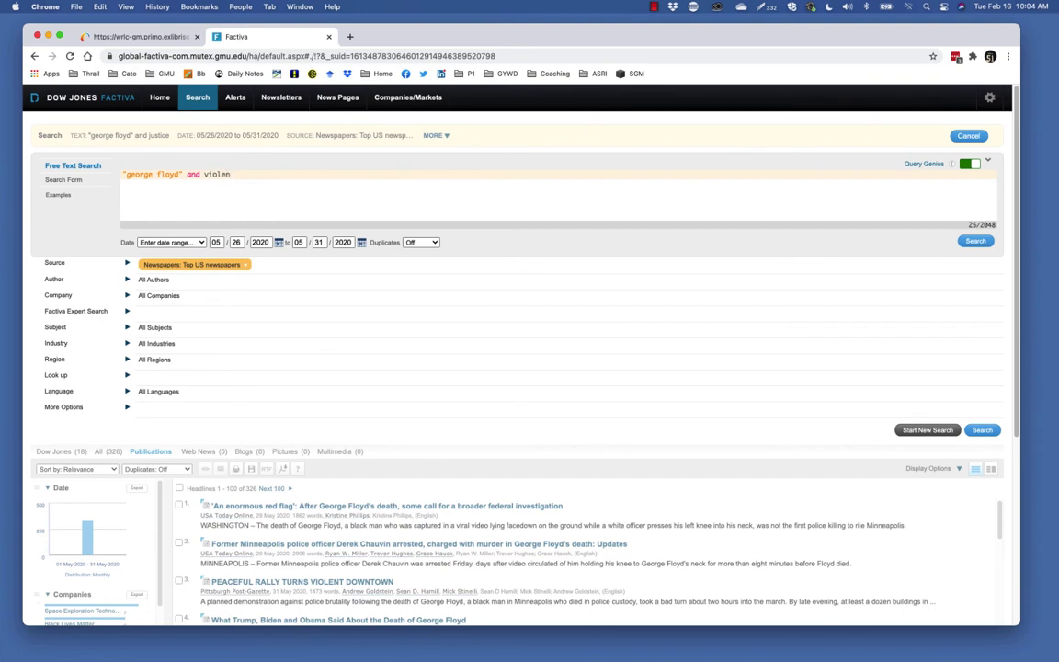
text(*)
click(974, 244)
click(974, 242)
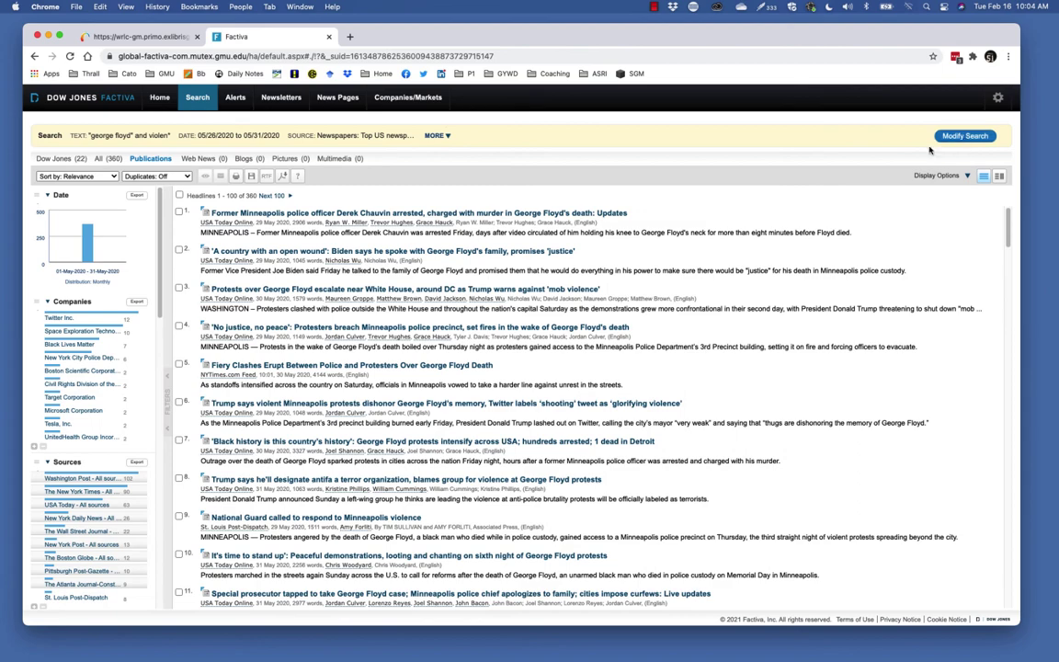
Change the query's second term to 'protest and justice' and run the search
click(965, 135)
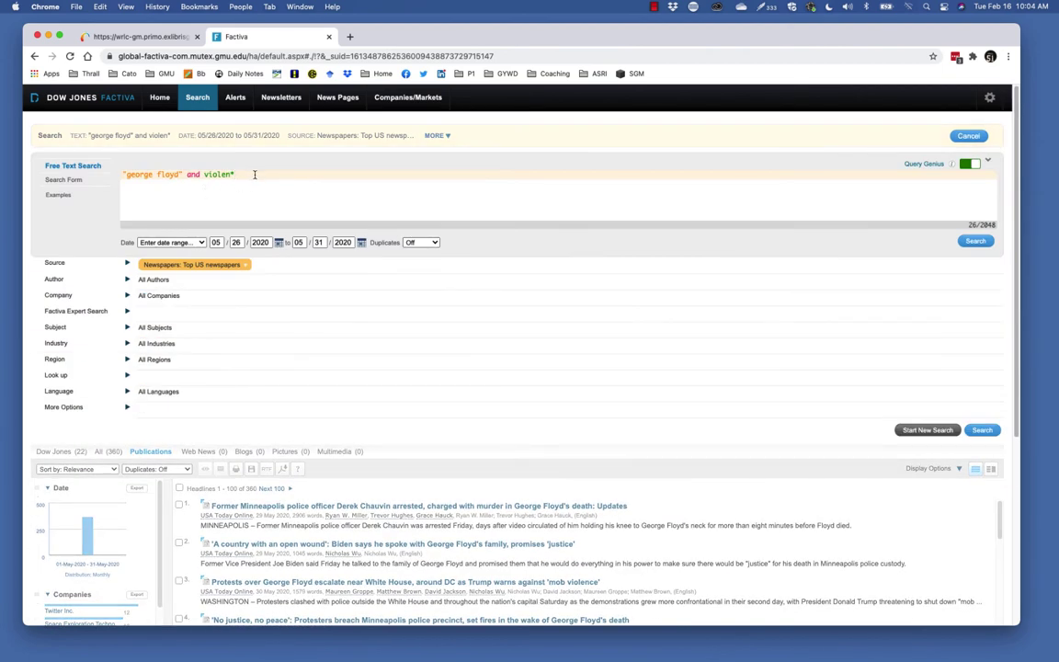
key(BackSpace)
key(BackSpace)
key(BackSpace)
key(BackSpace)
key(BackSpace)
key(BackSpace)
key(BackSpace)
text(protest and justice)
key(Return)
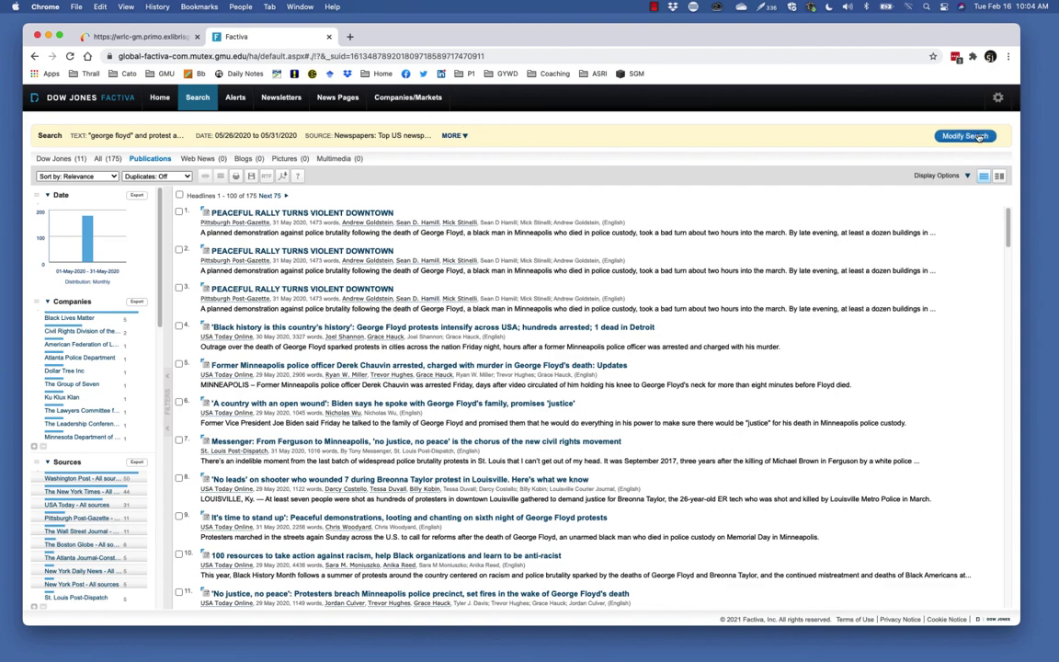
Replace 'justice' with peace* and search, returning 243 results, then reopen the form
click(979, 136)
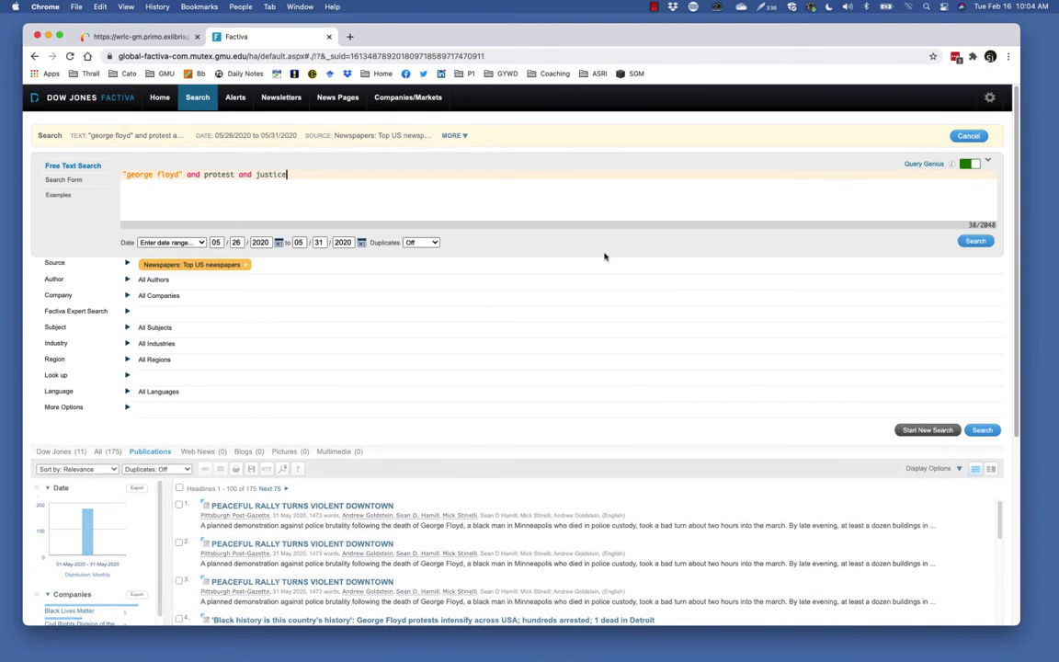
key(BackSpace)
key(BackSpace)
key(BackSpace)
key(BackSpace)
key(BackSpace)
key(BackSpace)
key(BackSpace)
key(BackSpace)
key(BackSpace)
key(BackSpace)
key(BackSpace)
key(BackSpace)
key(BackSpace)
key(BackSpace)
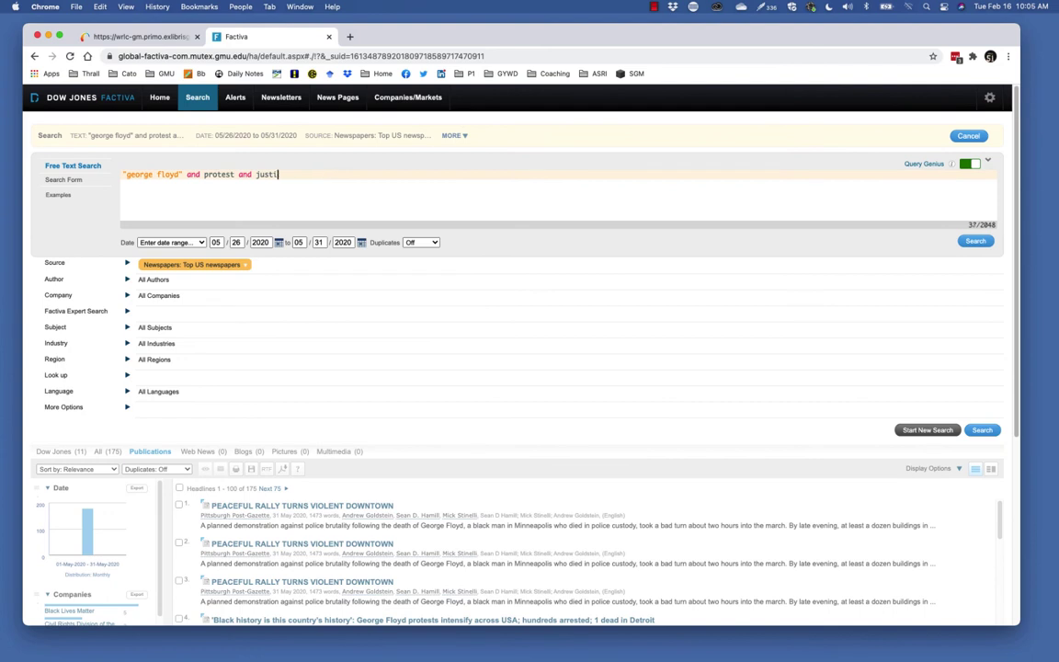
key(BackSpace)
key(BackSpace)
key(BackSpace)
key(BackSpace)
text(eace*)
click(975, 240)
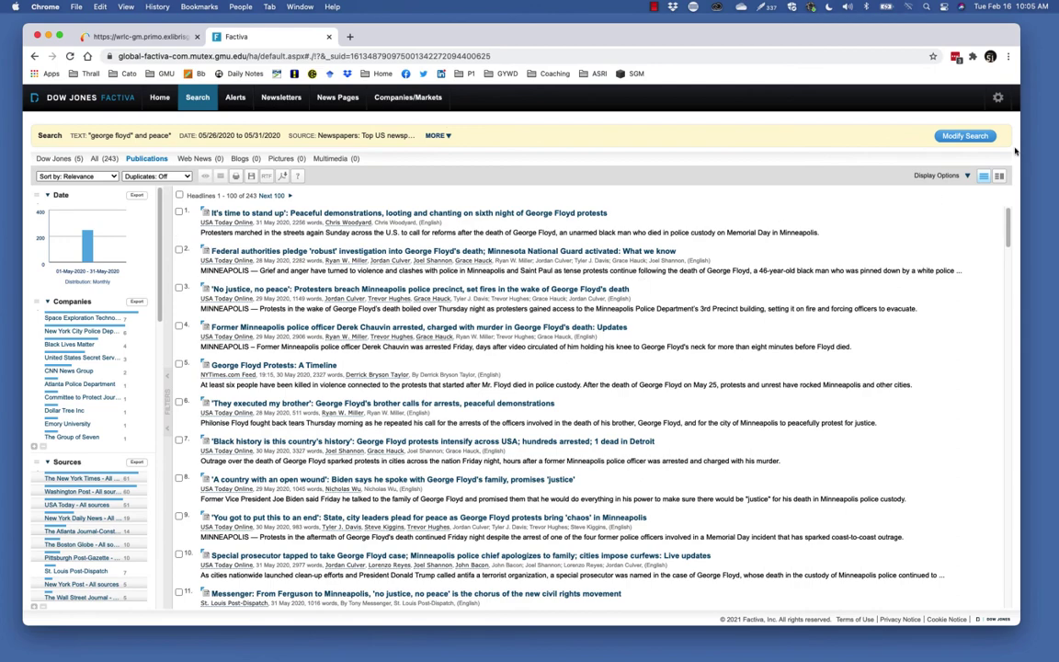
click(966, 137)
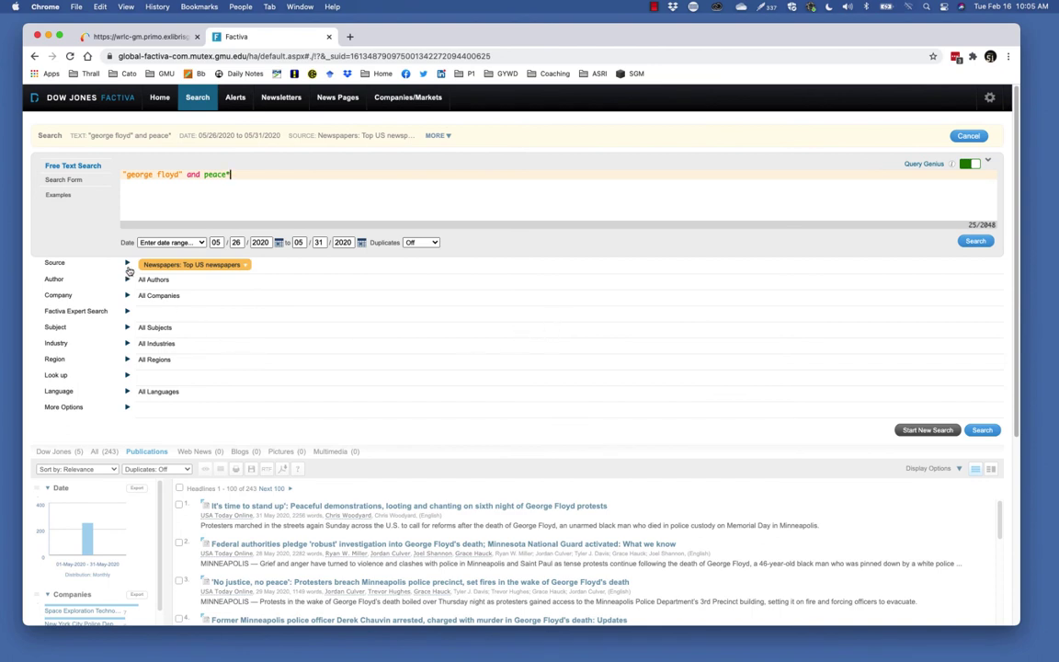
Remove the Top US newspapers source filter, plus a mistakenly added The New York Times
click(221, 265)
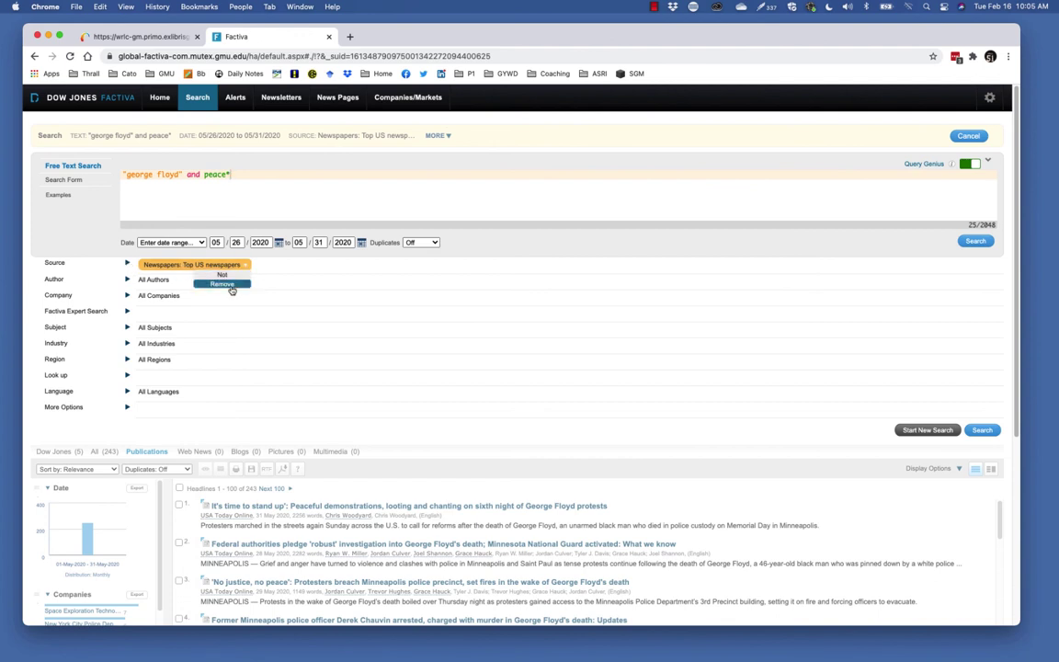
click(220, 282)
click(126, 263)
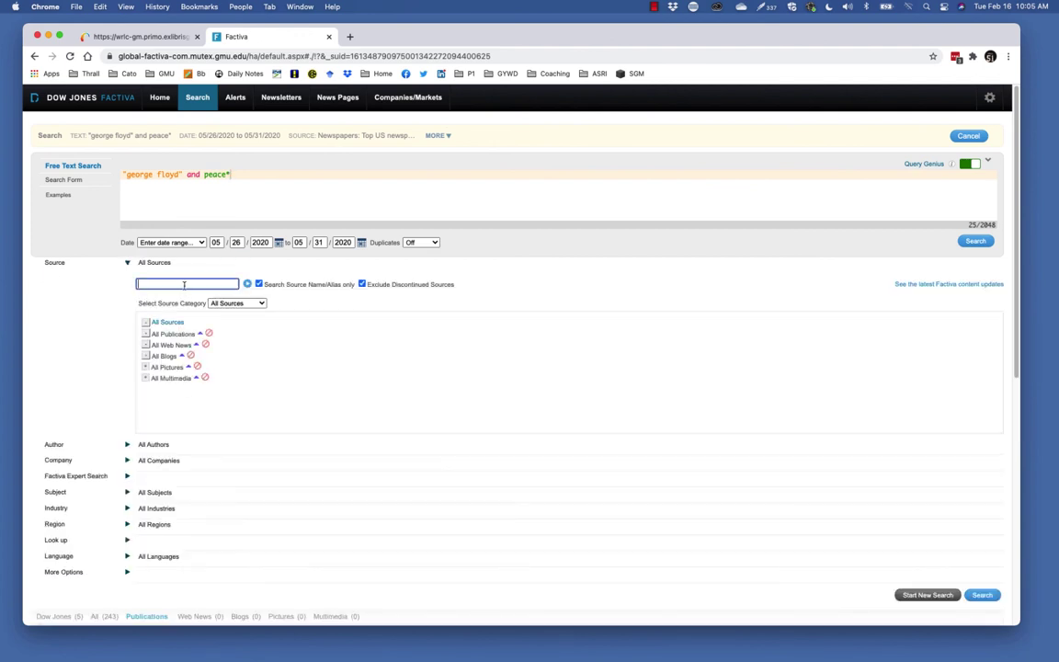
text(new york ties)
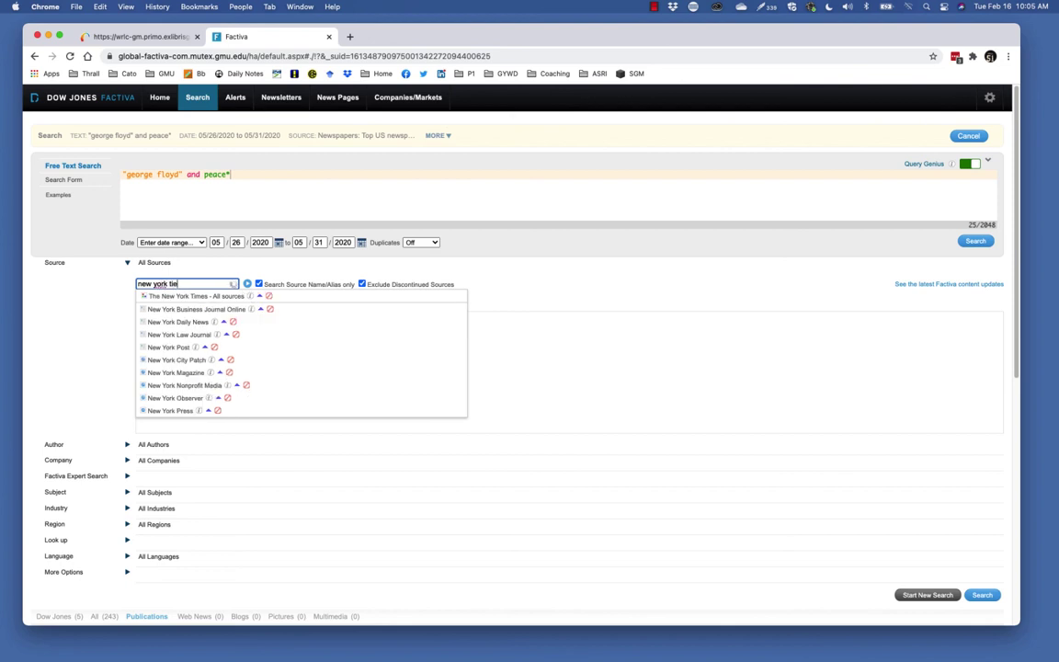
key(BackSpace)
key(BackSpace)
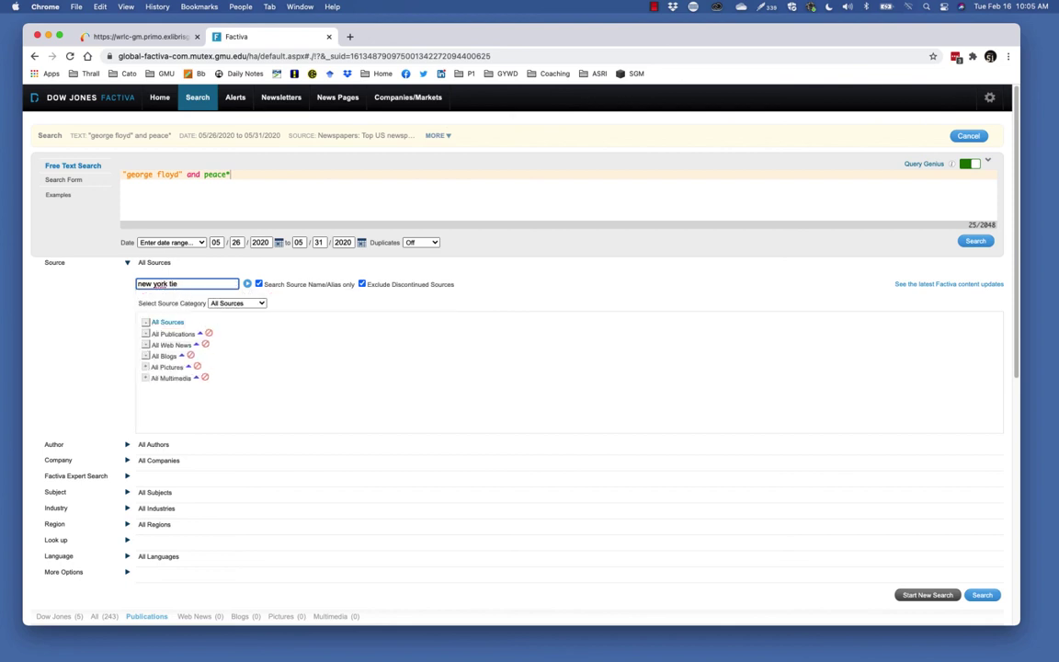
click(184, 322)
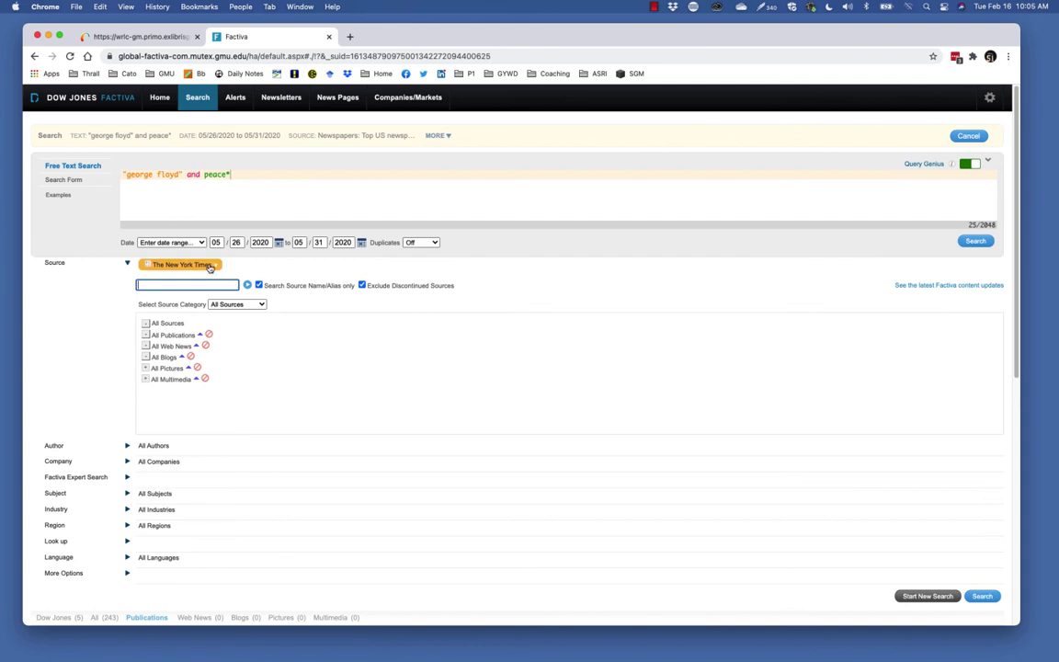
click(183, 264)
click(205, 275)
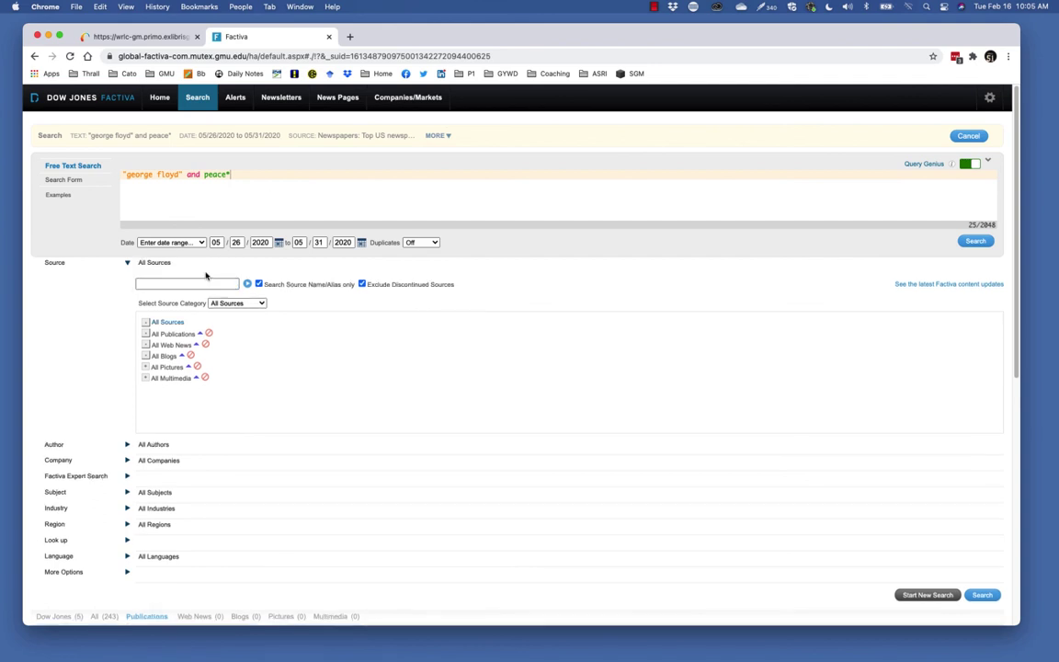
Add New York Post, Washington Post - All sources and The Wall Street Journal - All sources
click(164, 285)
text(new york)
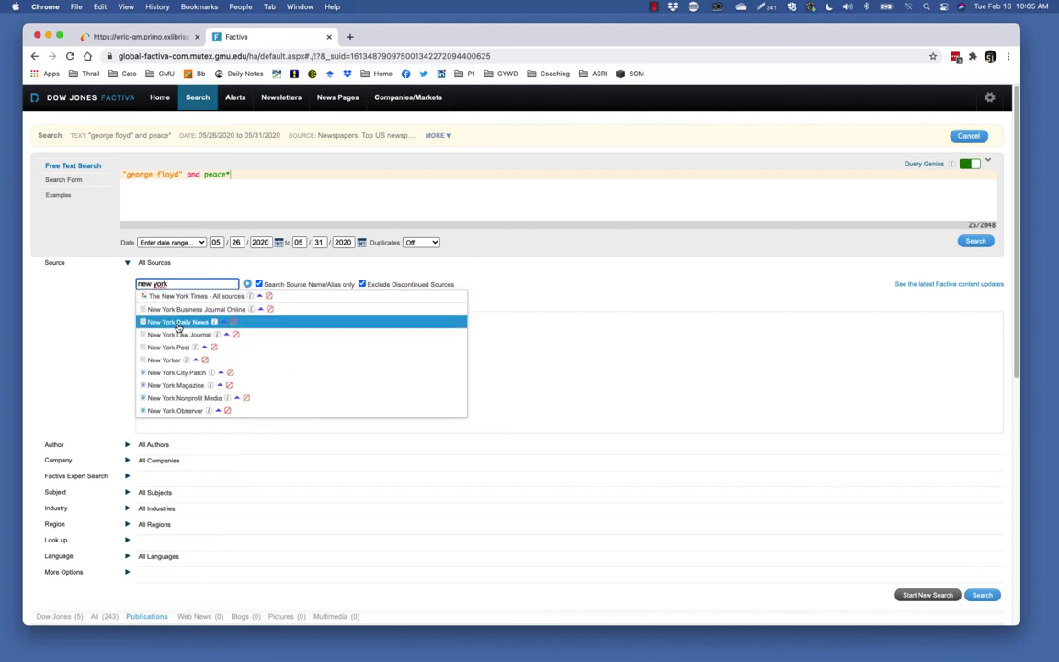
click(176, 349)
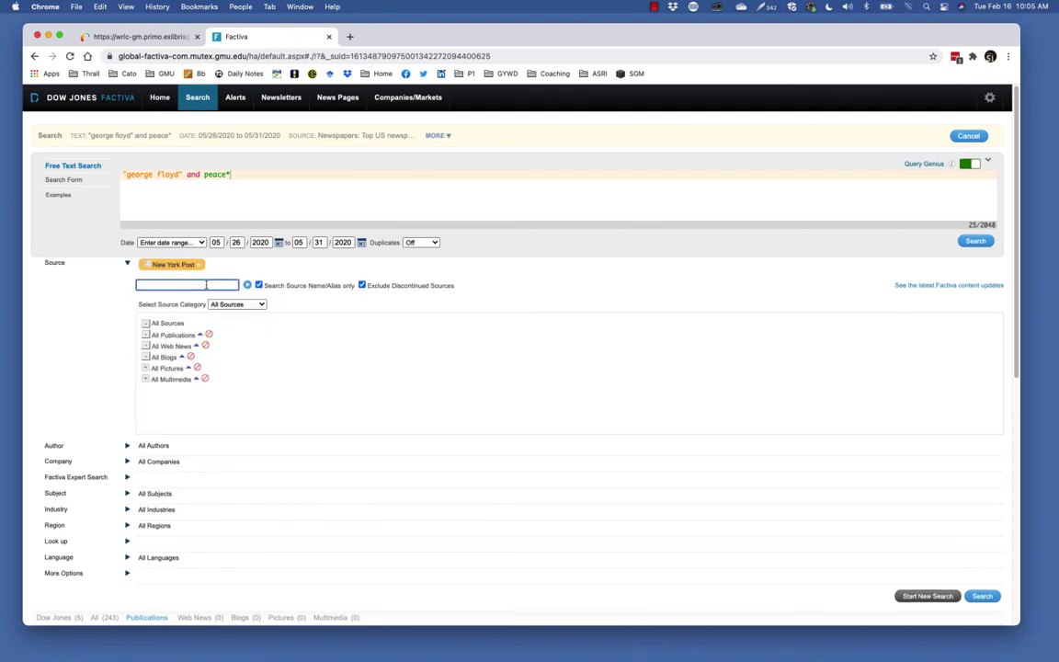
text(washington)
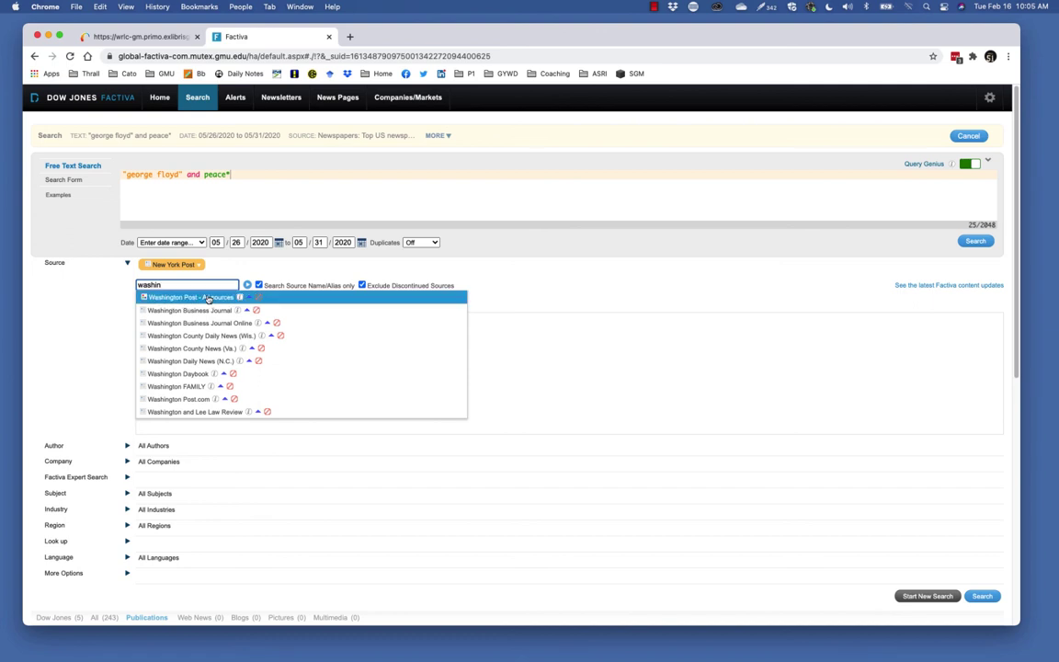
click(204, 295)
text(wall stre)
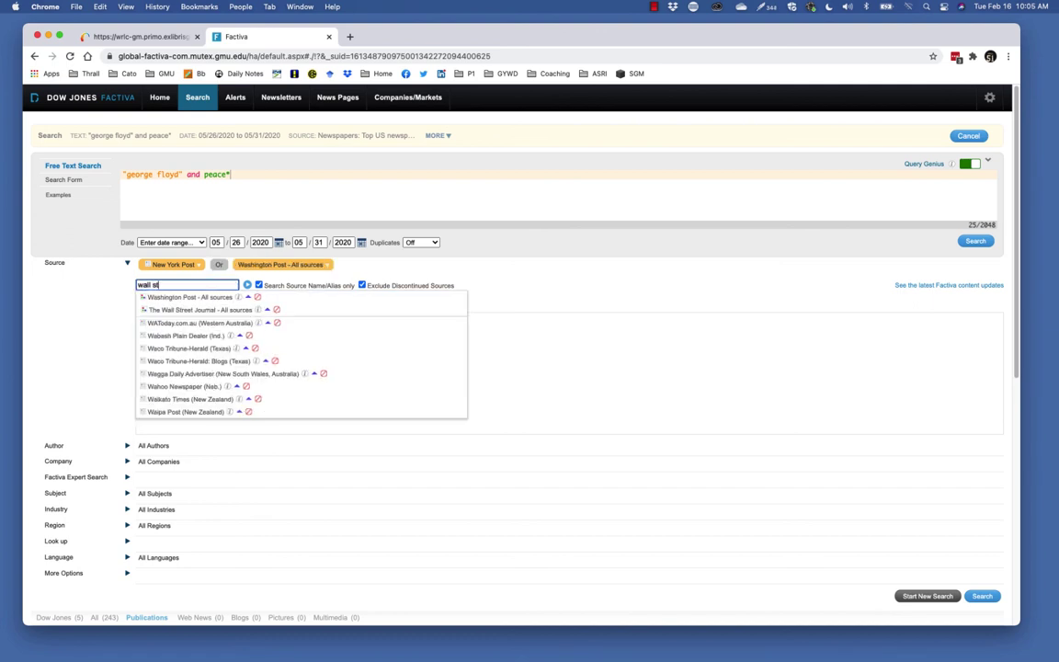
click(194, 298)
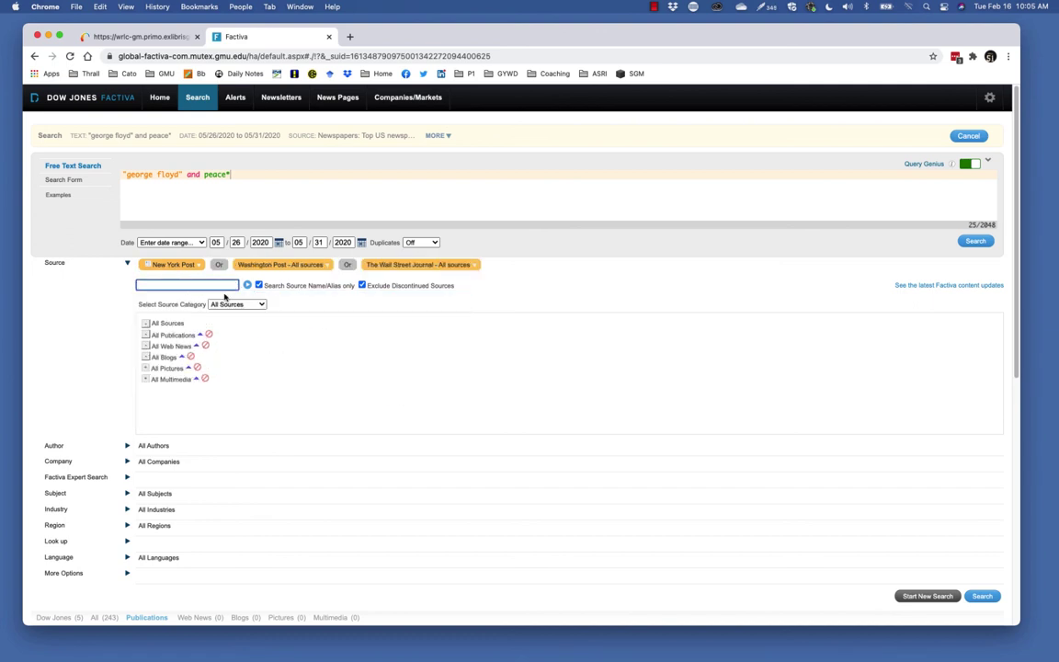